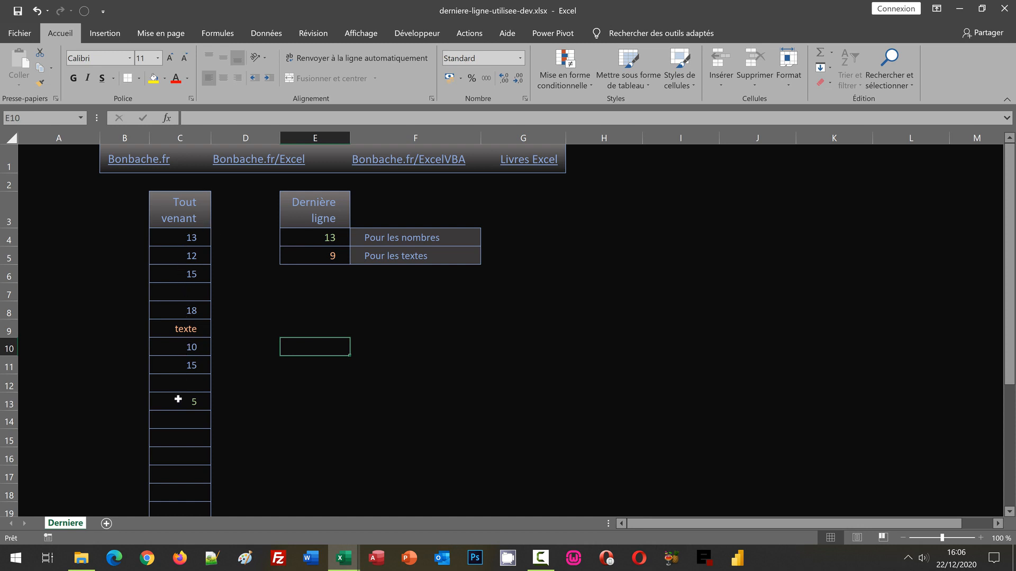
# - Examine the mixed entries in the Tout venant column and the two finished last-row formulas in E4 and E5
pyautogui.click(190, 312)
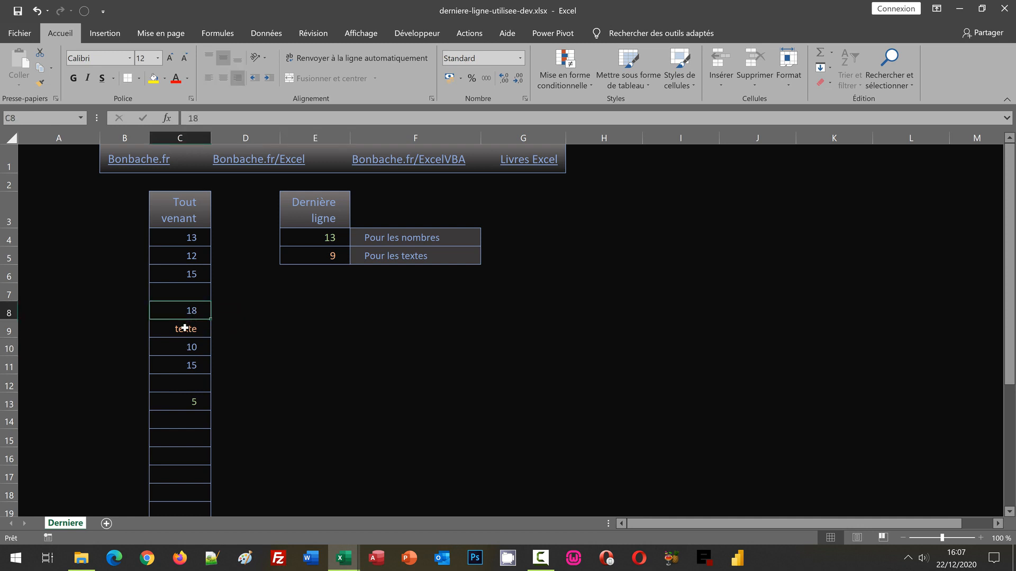
pyautogui.click(186, 328)
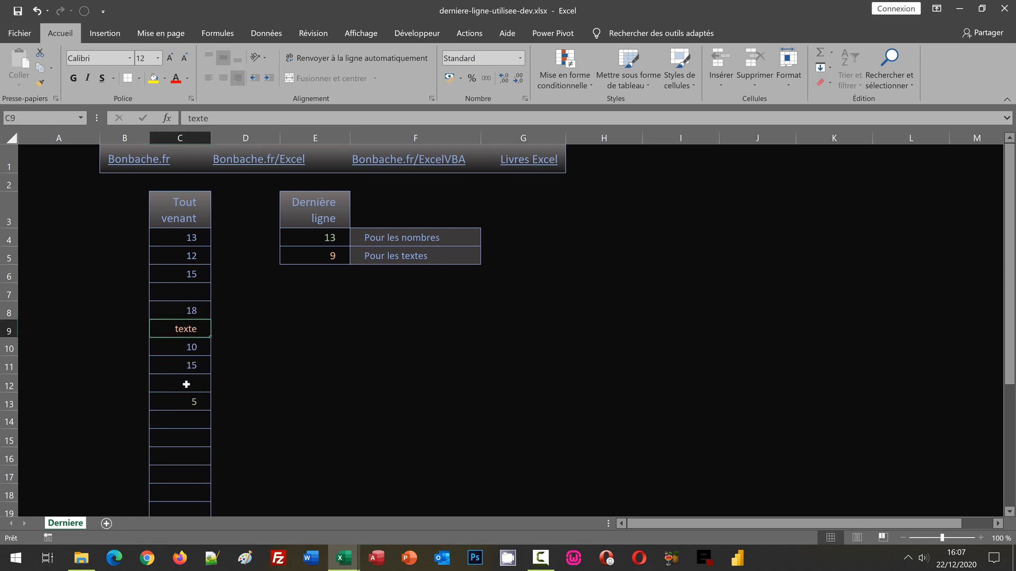
pyautogui.click(186, 384)
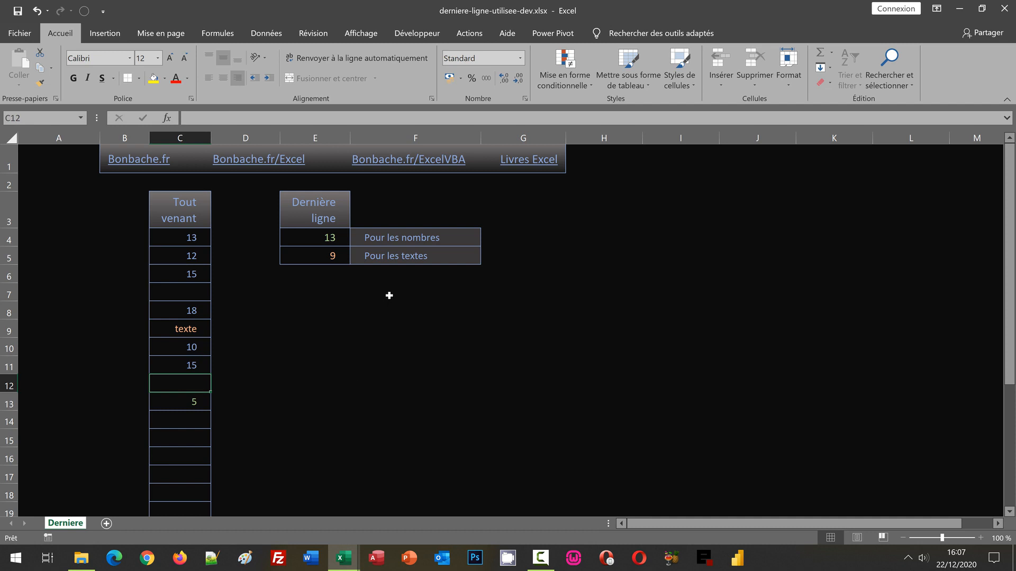
pyautogui.click(343, 245)
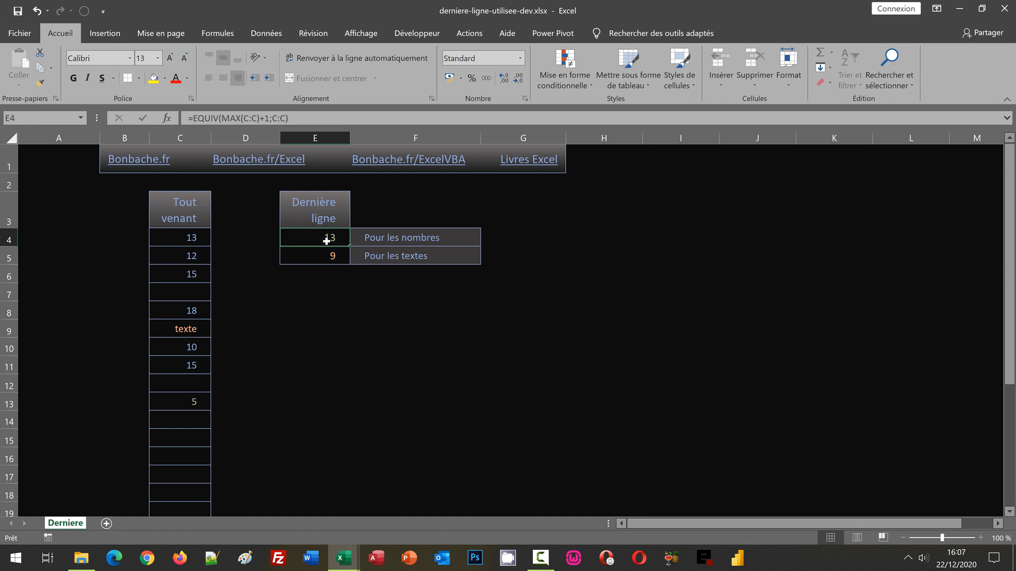
pyautogui.click(185, 399)
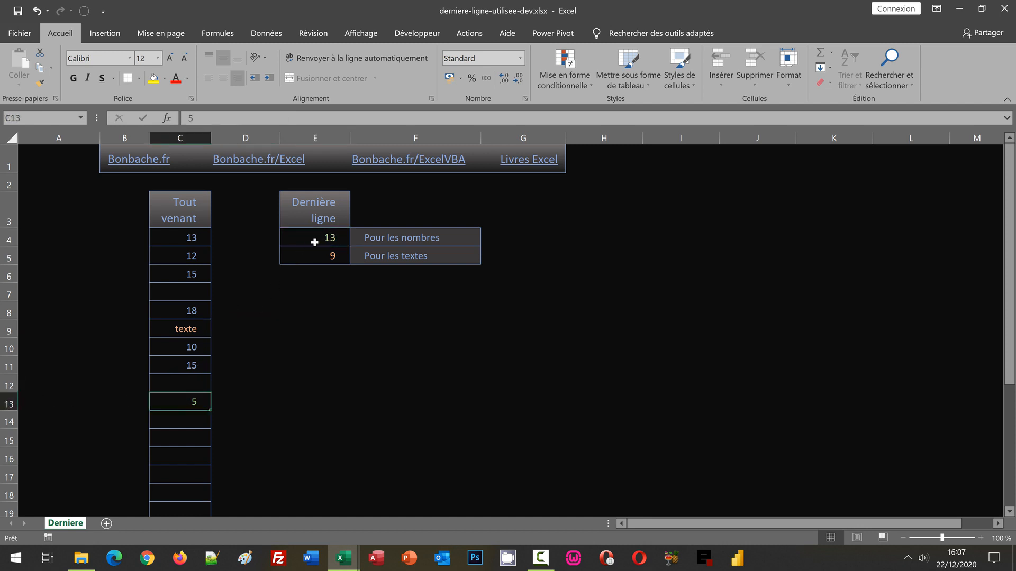
pyautogui.click(322, 257)
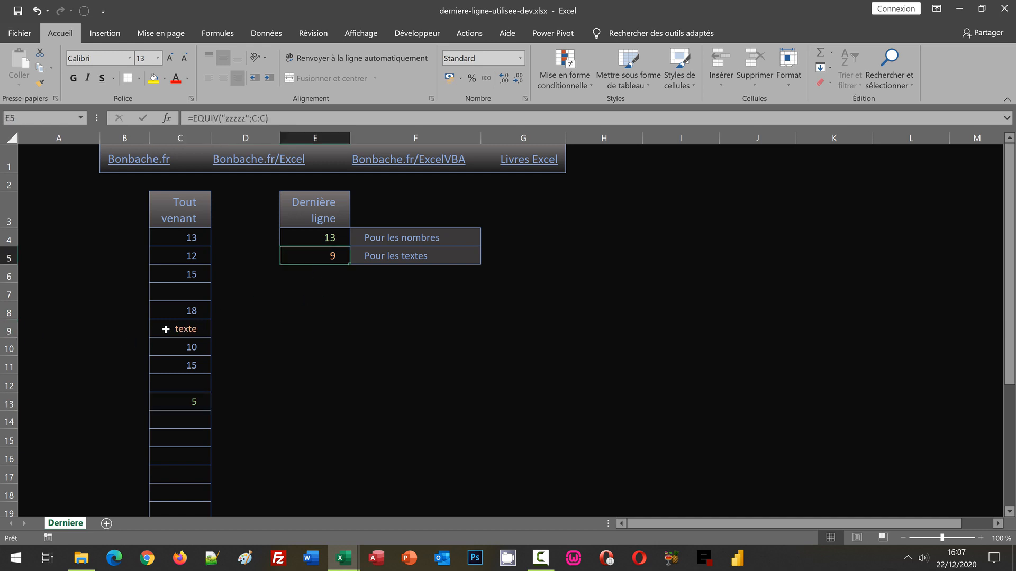
pyautogui.click(373, 360)
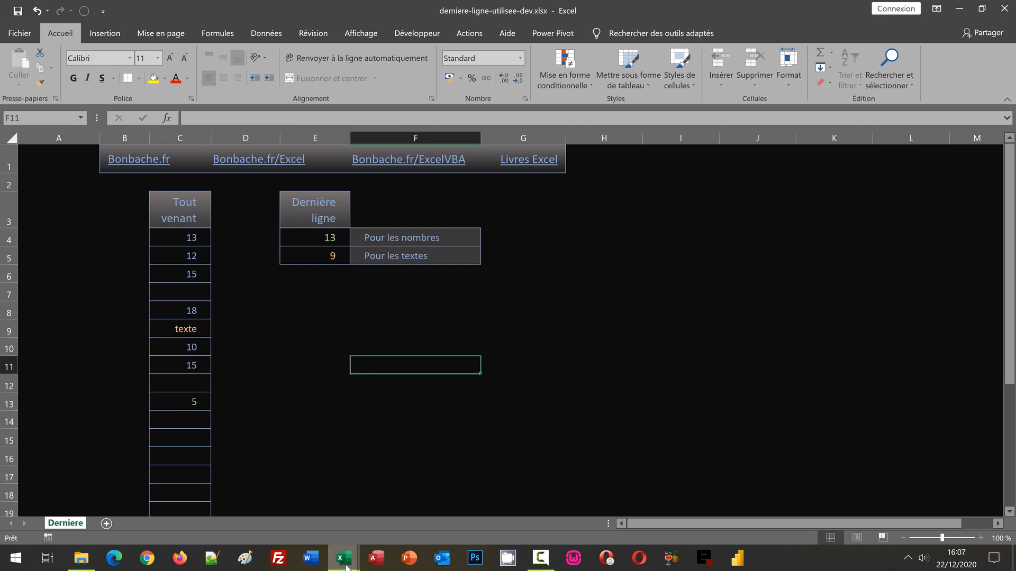
# - Switch to the derniere-ligne-utilisee.xlsx workbook and inspect the empty result cells and the last text and number entries in column C
pyautogui.moveTo(357, 542)
pyautogui.click(395, 514)
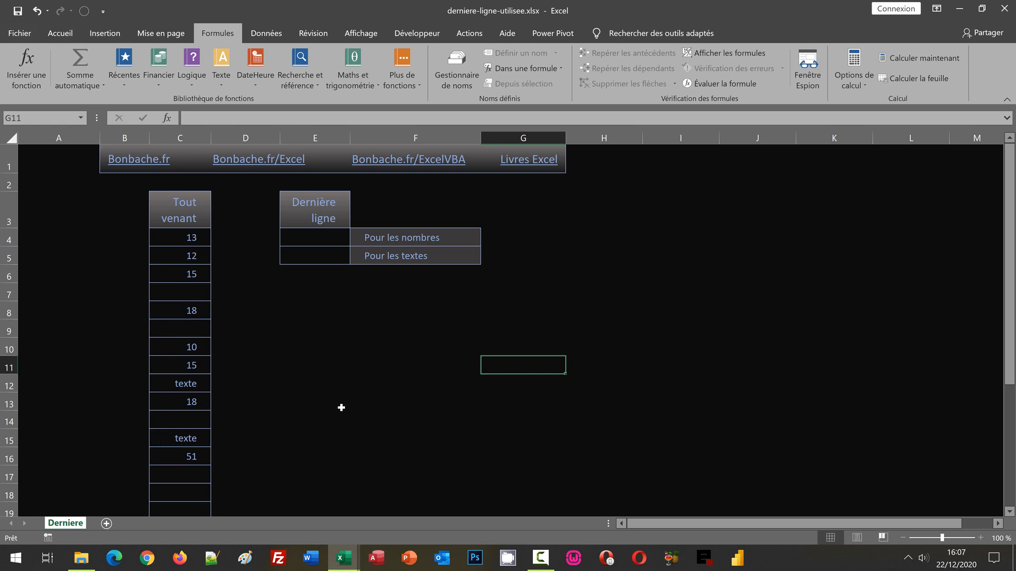
pyautogui.click(331, 236)
pyautogui.click(321, 259)
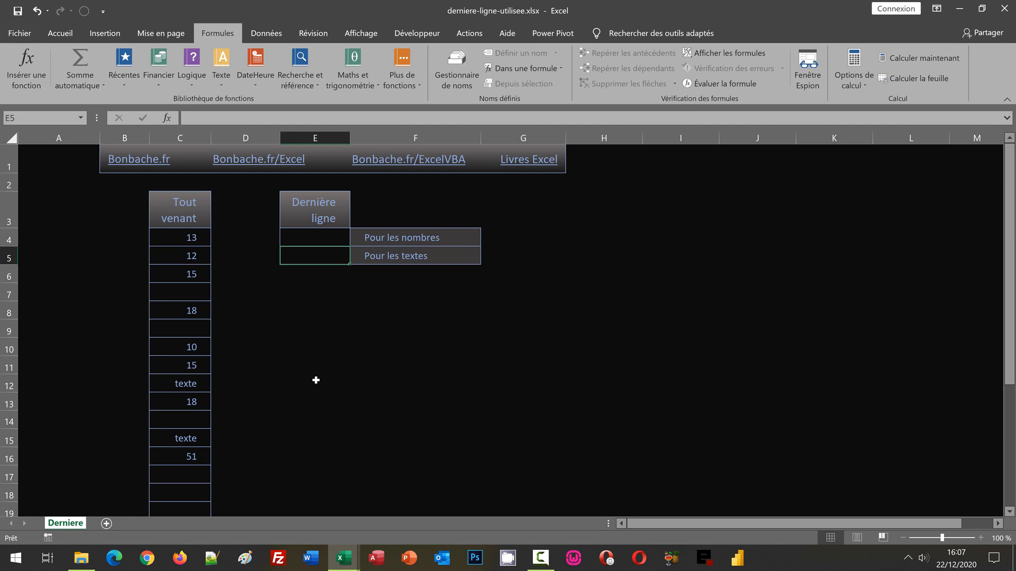
pyautogui.click(194, 440)
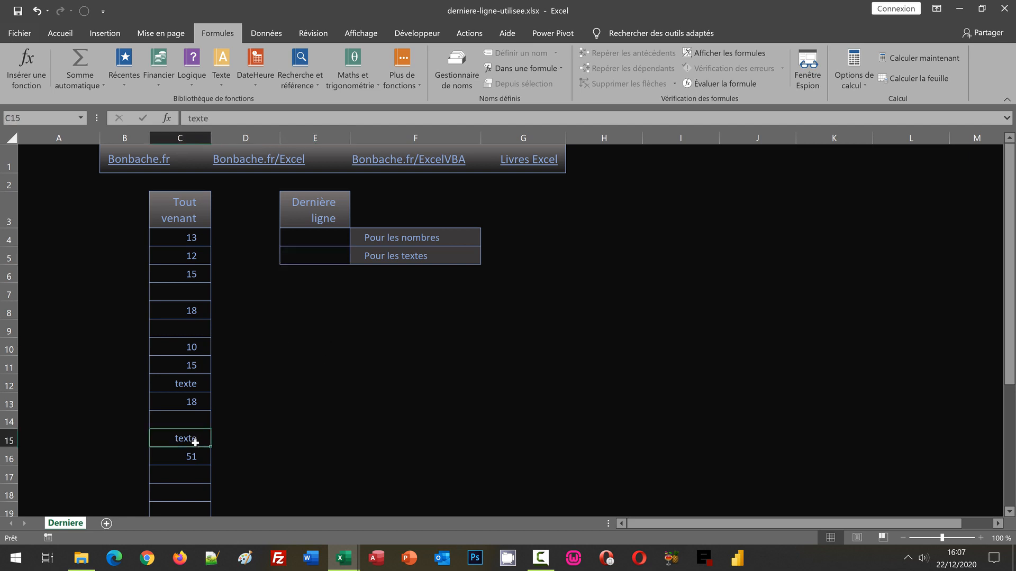
pyautogui.click(193, 457)
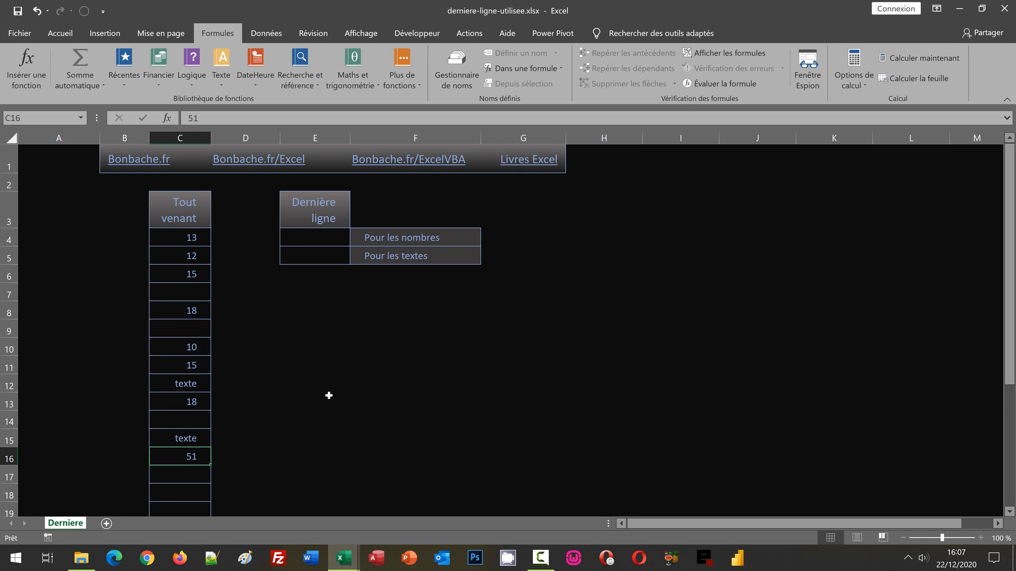
pyautogui.click(328, 330)
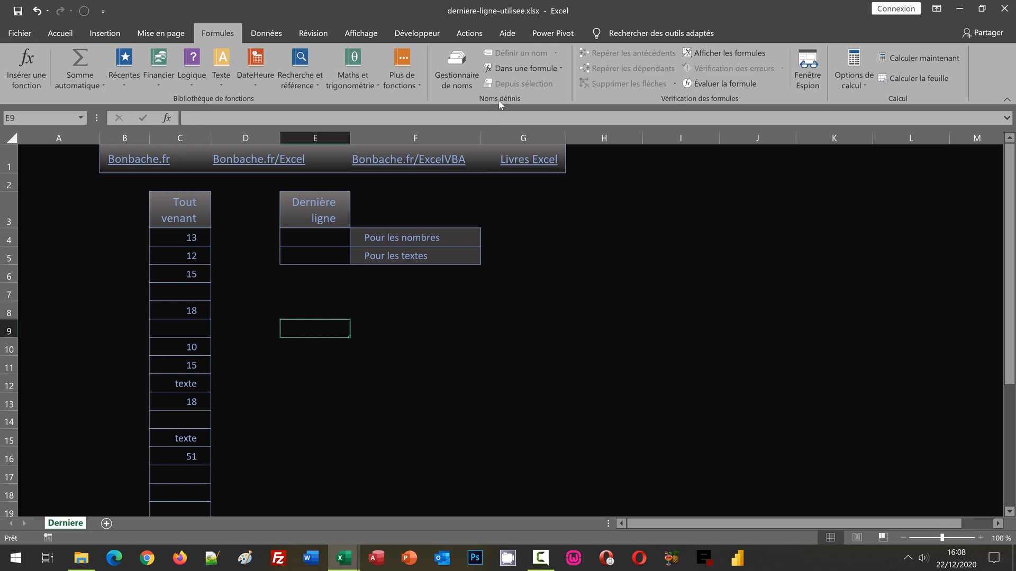
# - Check which cell range the defined name Liste refers to
pyautogui.click(455, 72)
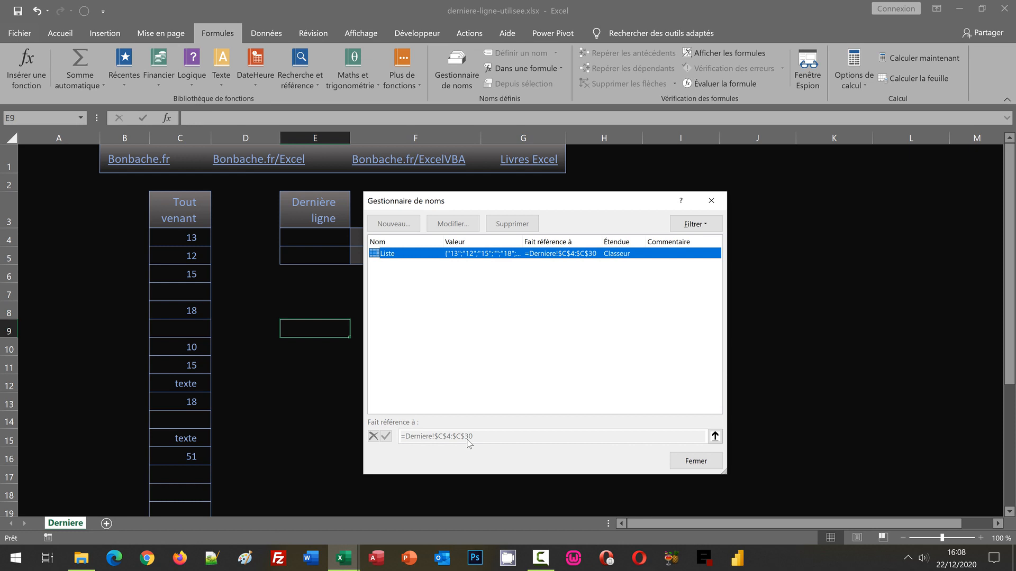
pyautogui.click(696, 461)
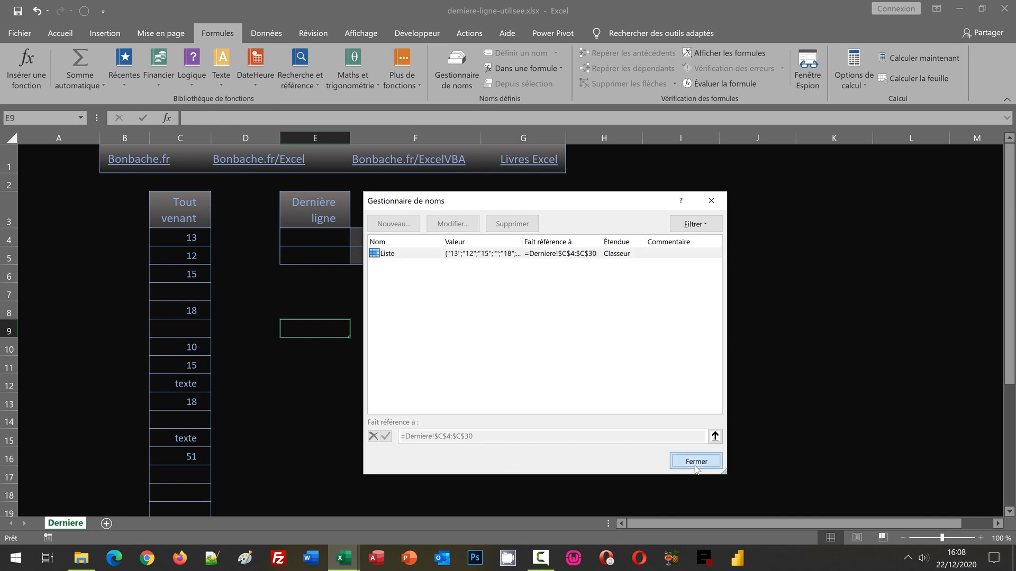
pyautogui.click(296, 293)
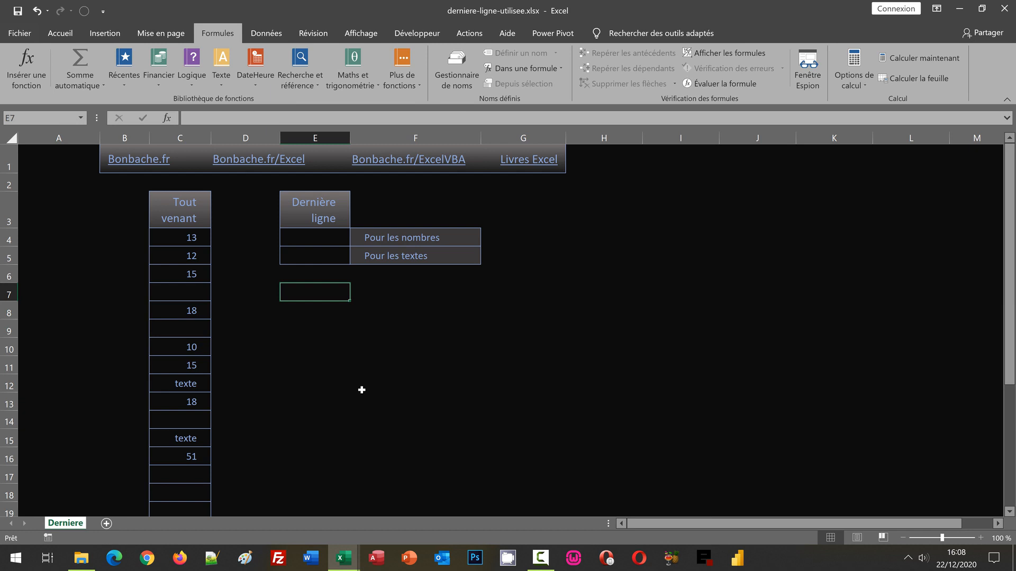
pyautogui.click(310, 328)
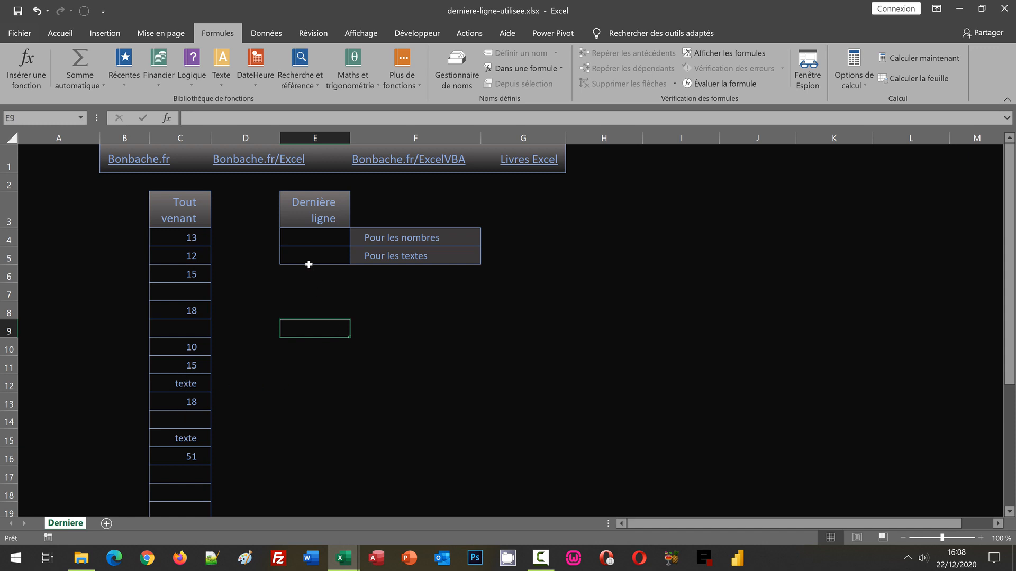
# - Enter the formula =MAX(Liste) in cell E4 to find the largest number in the list
pyautogui.click(307, 238)
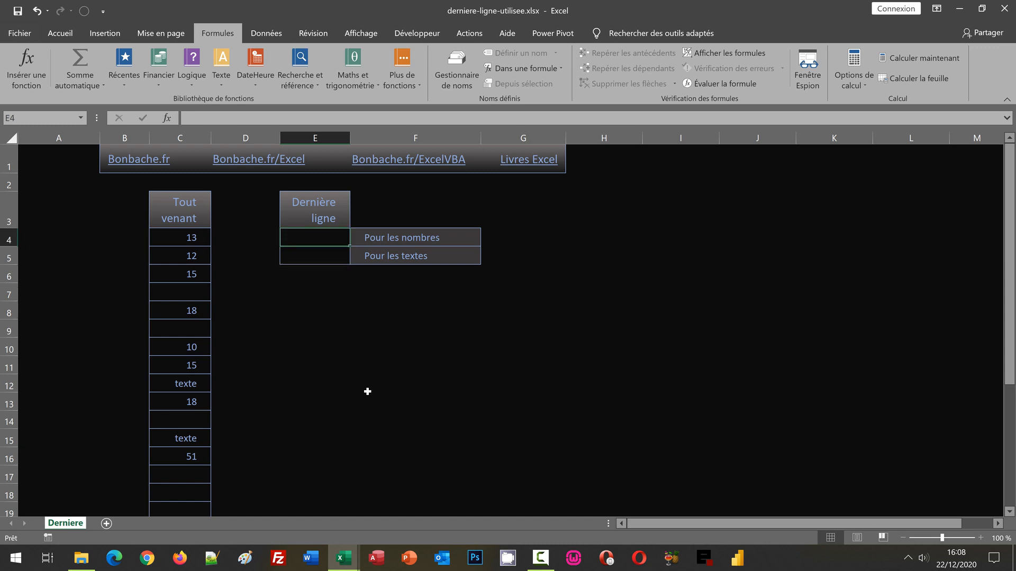
pyautogui.write('=')
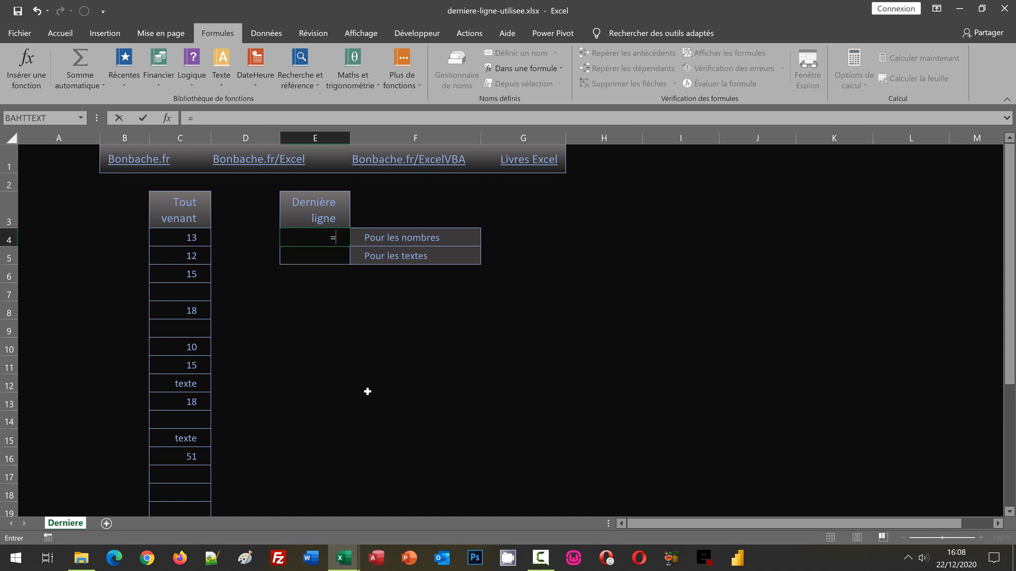
pyautogui.write('Max(')
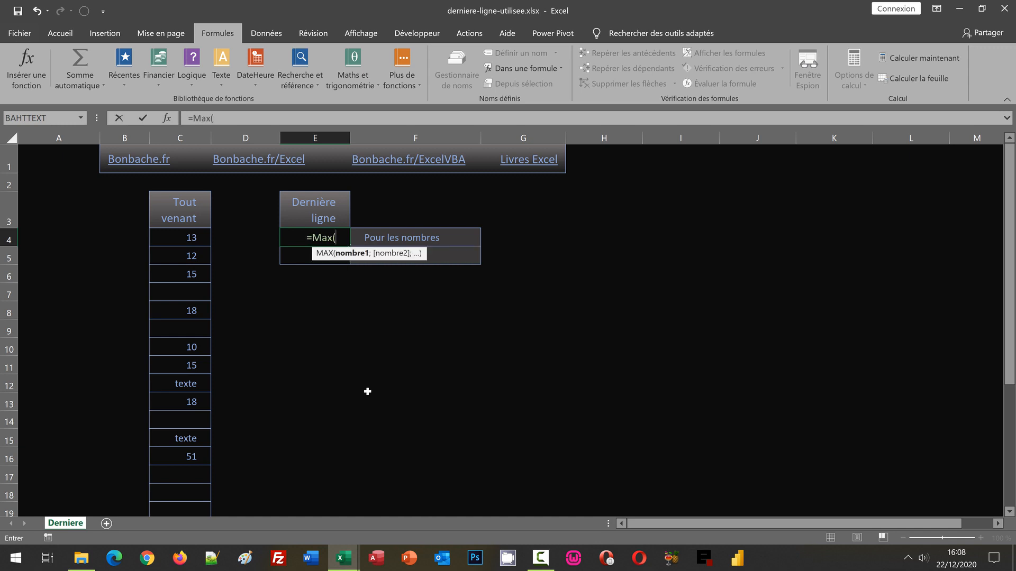
pyautogui.write('Liste')
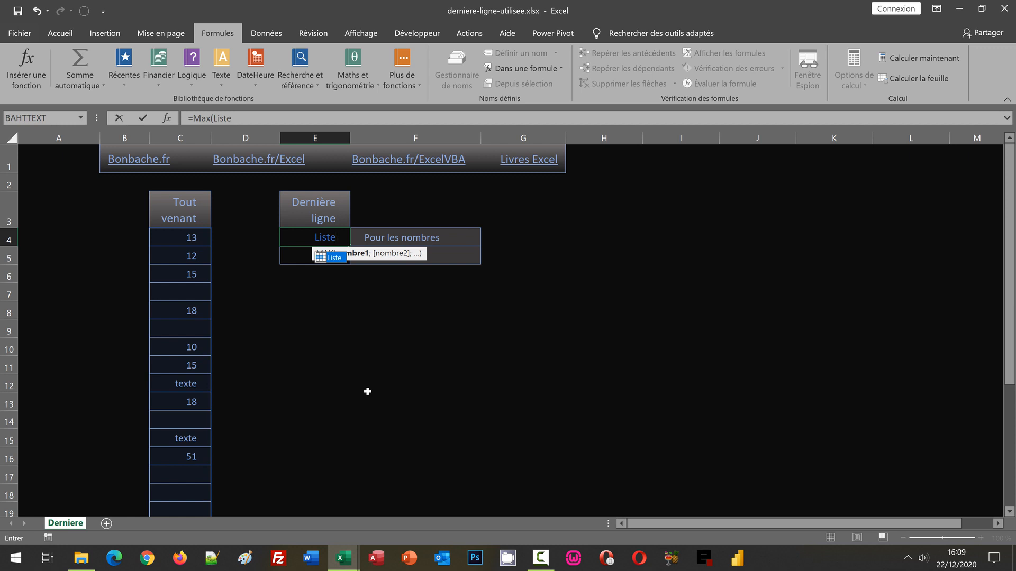
pyautogui.write(')')
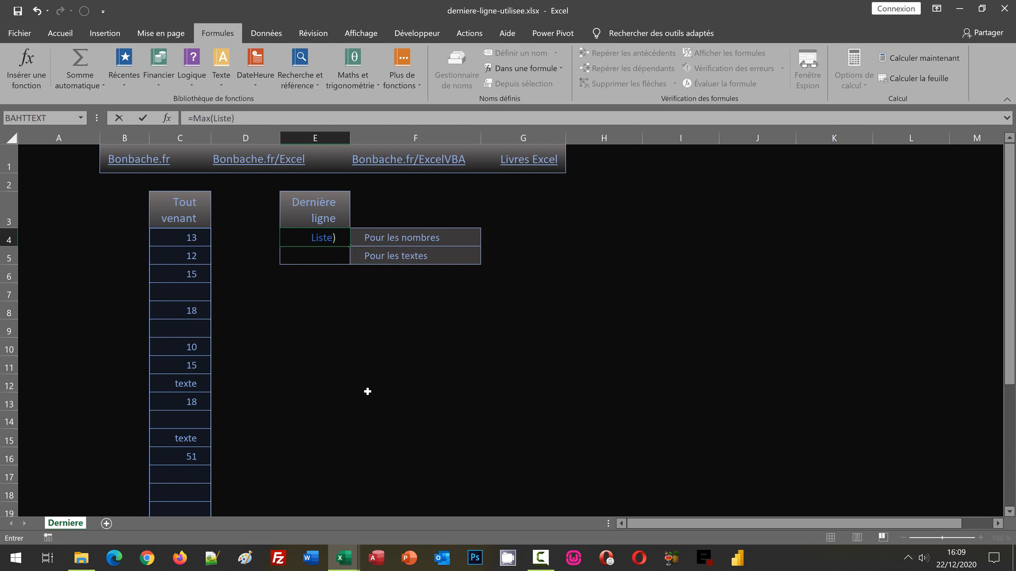
pyautogui.press('Return')
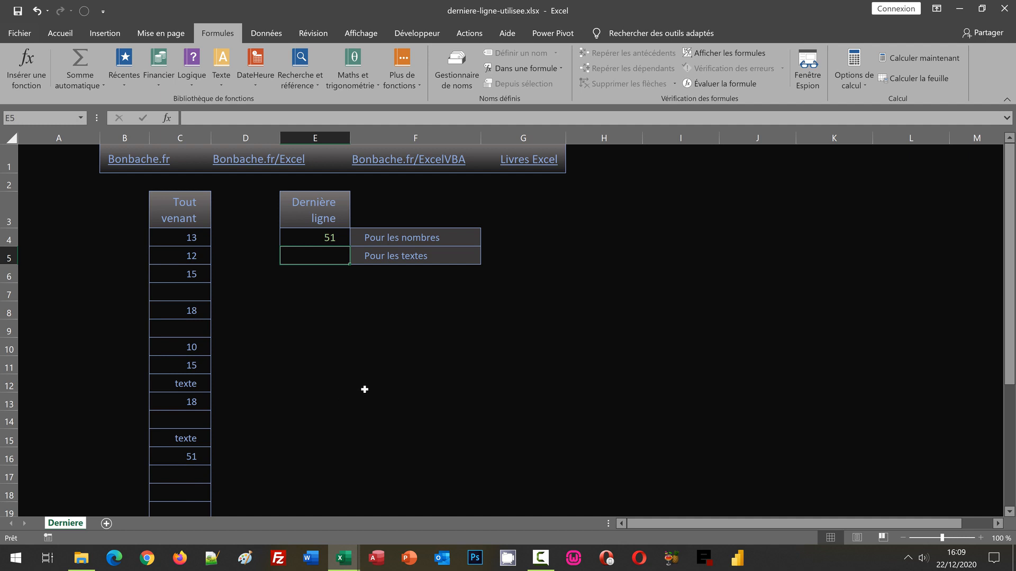
# - Replace the formula in cell E4 with =EQUIV(MAX(Liste)+1;Liste) to locate the last number's position in the list
pyautogui.click(328, 237)
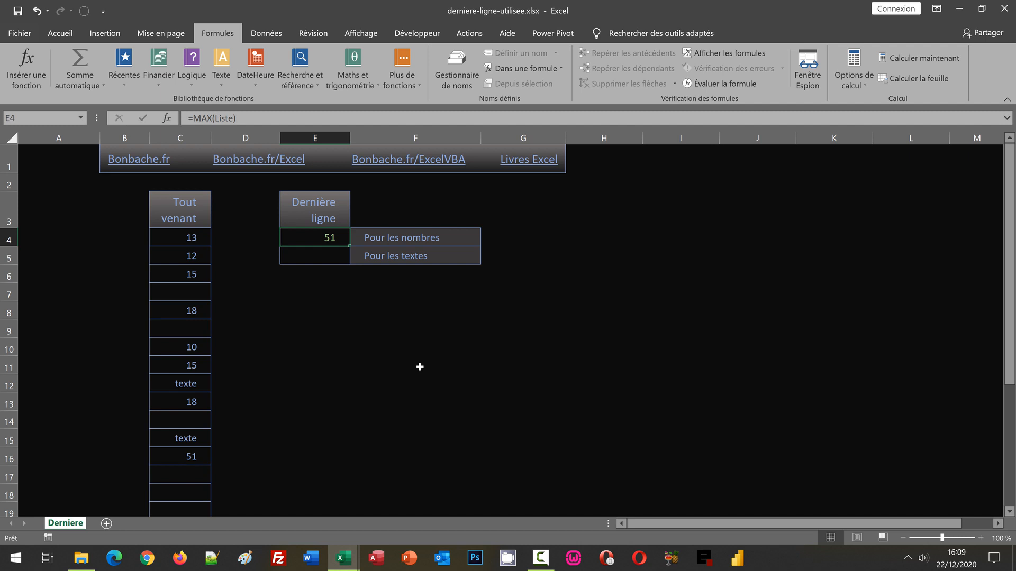
pyautogui.write('=')
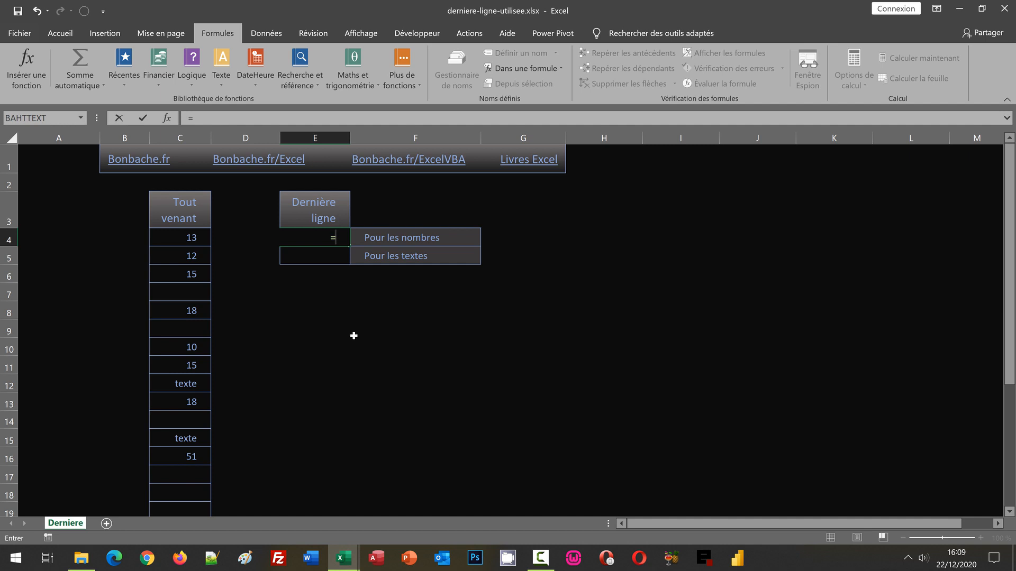
pyautogui.write('Equi')
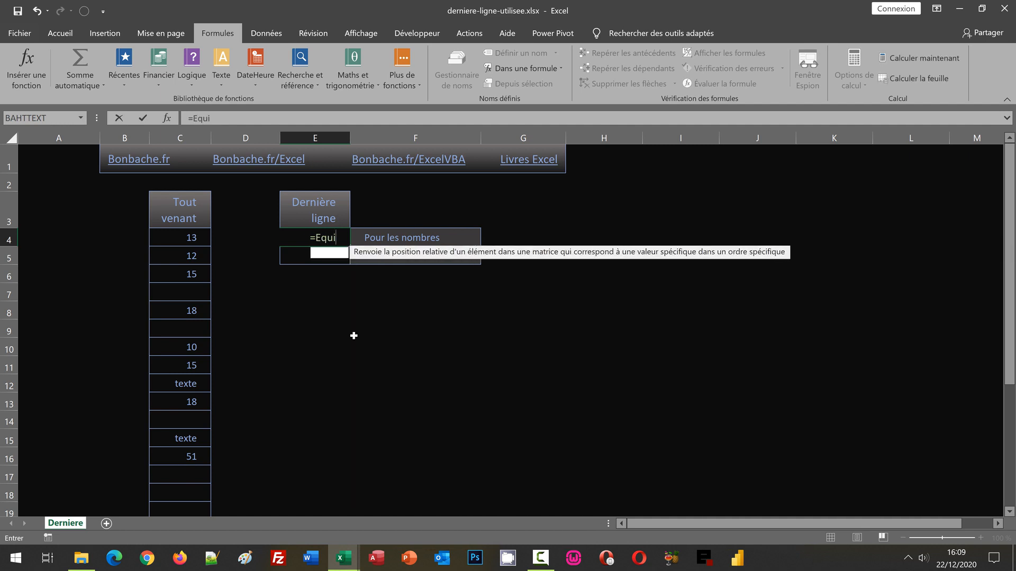
pyautogui.write('v(')
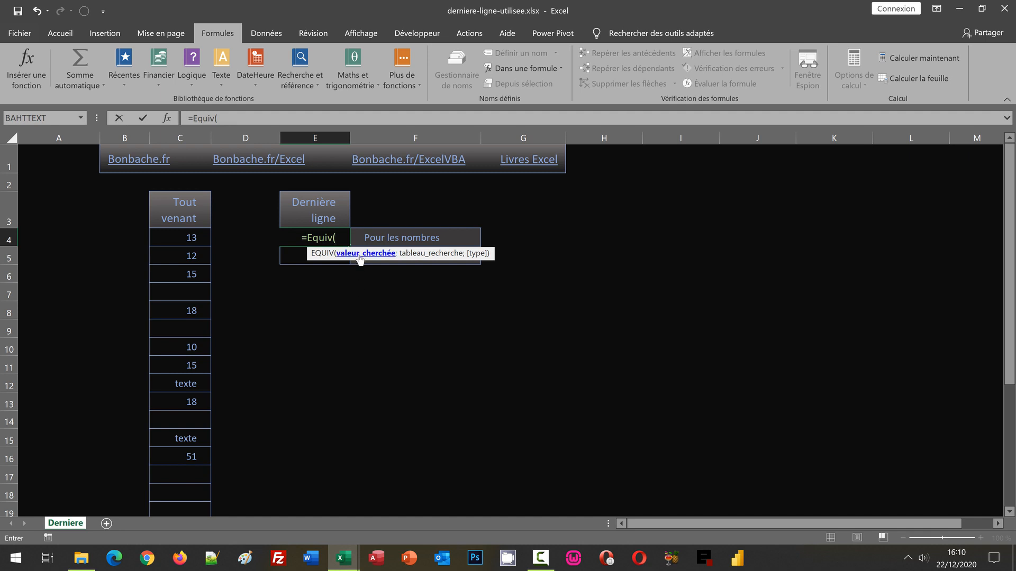
pyautogui.write('Max(')
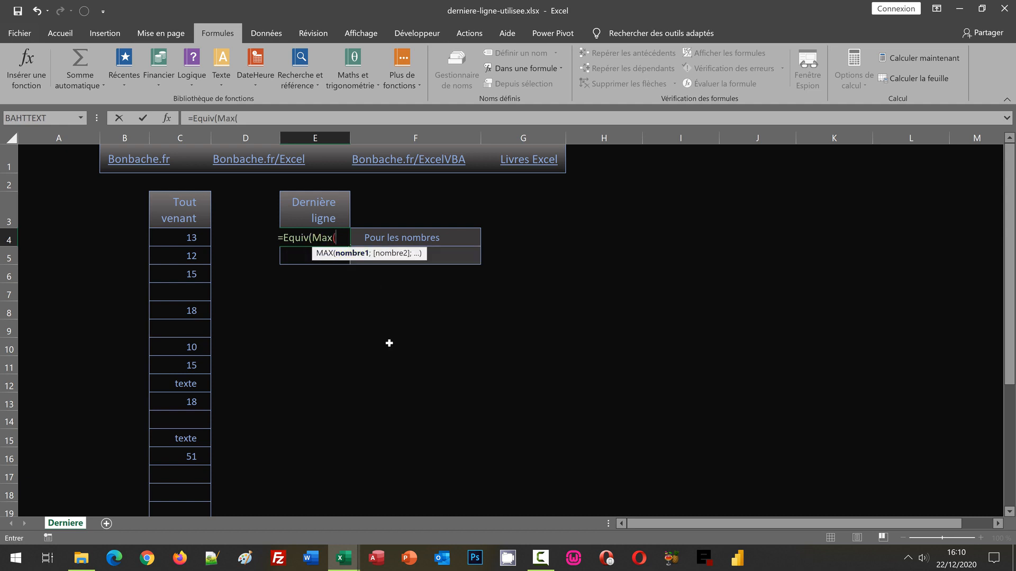
pyautogui.write('Liste')
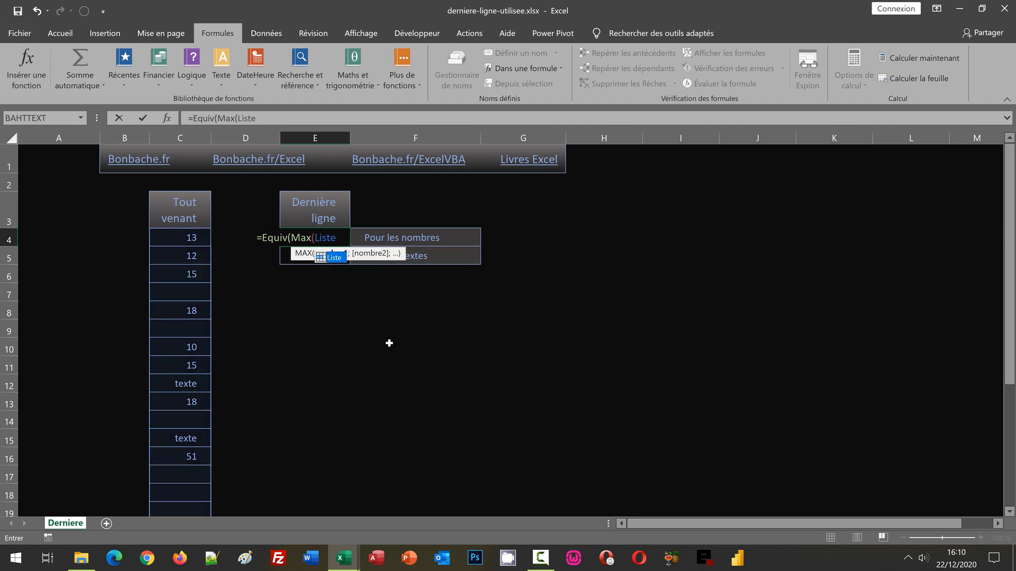
pyautogui.write(')')
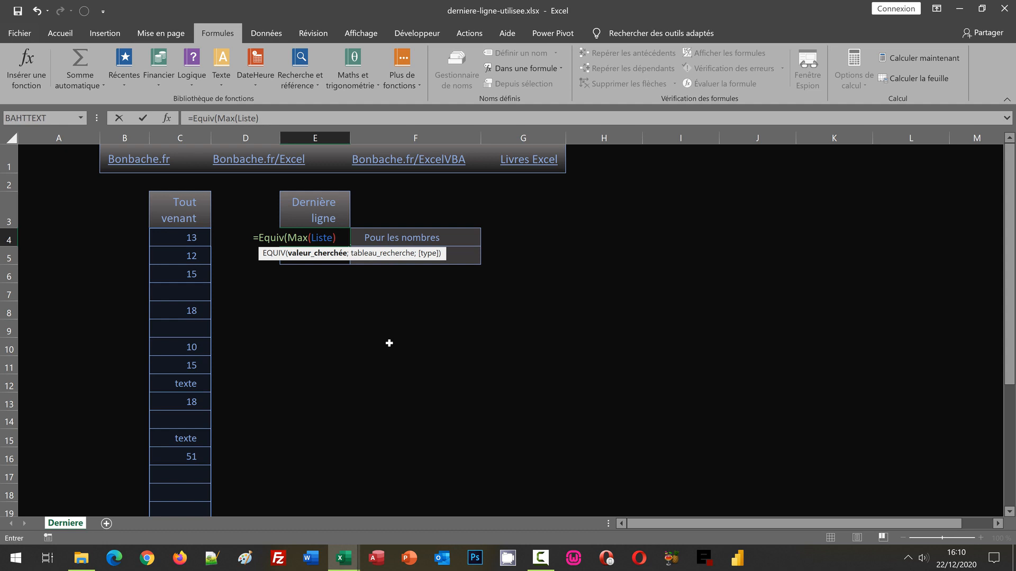
pyautogui.write('+')
pyautogui.write('1')
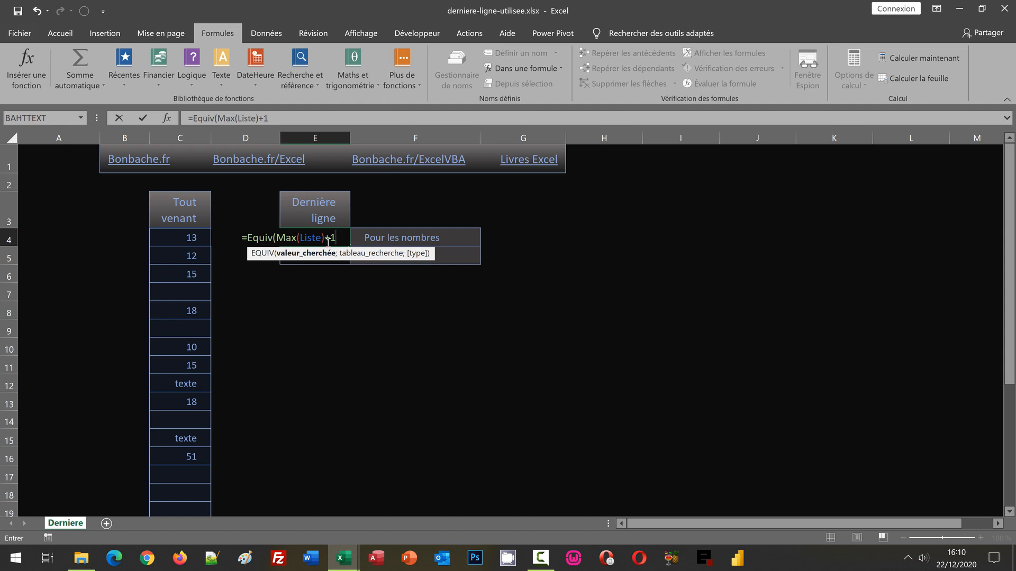
pyautogui.write(';')
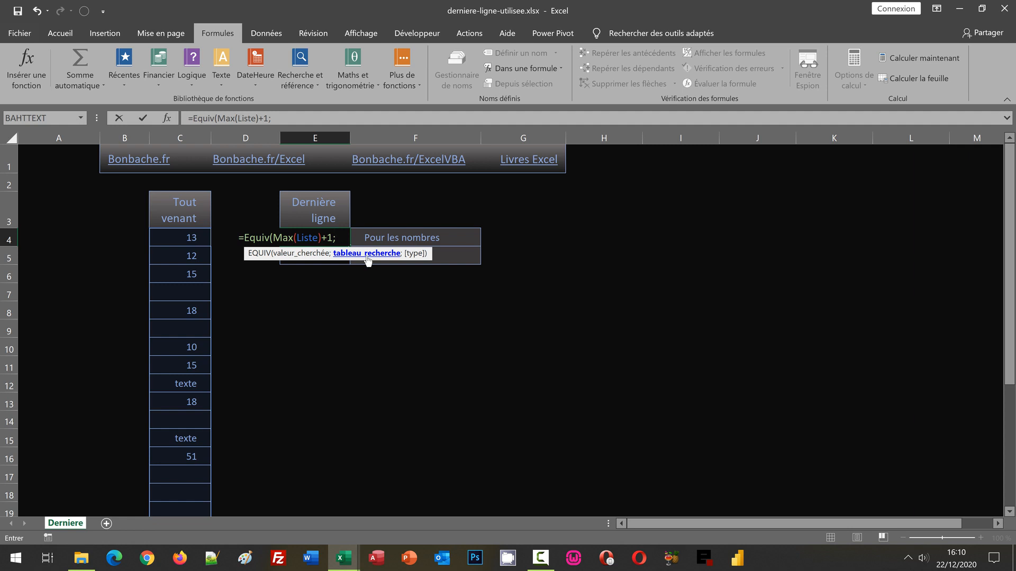
pyautogui.write('Liste')
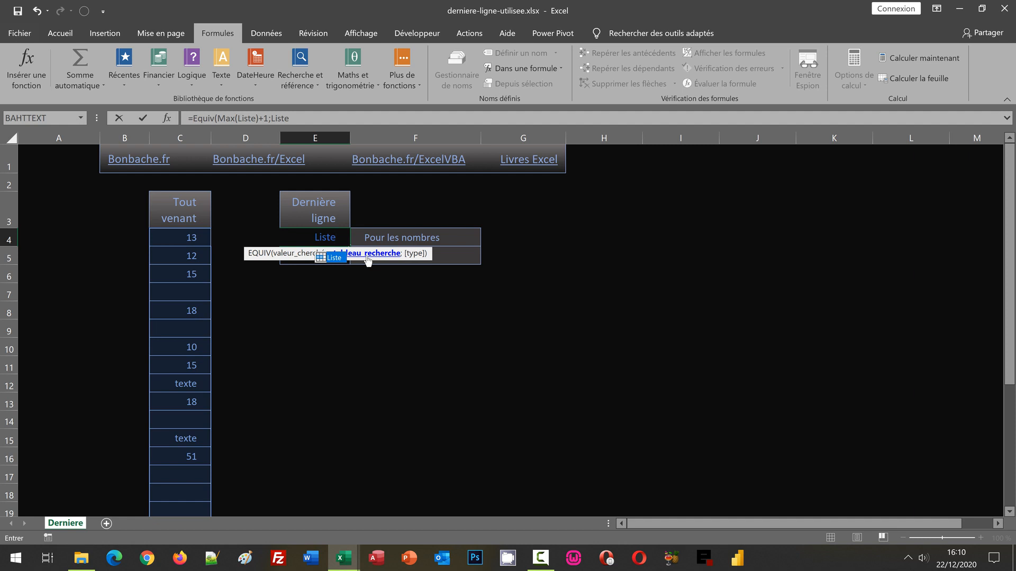
pyautogui.write(')')
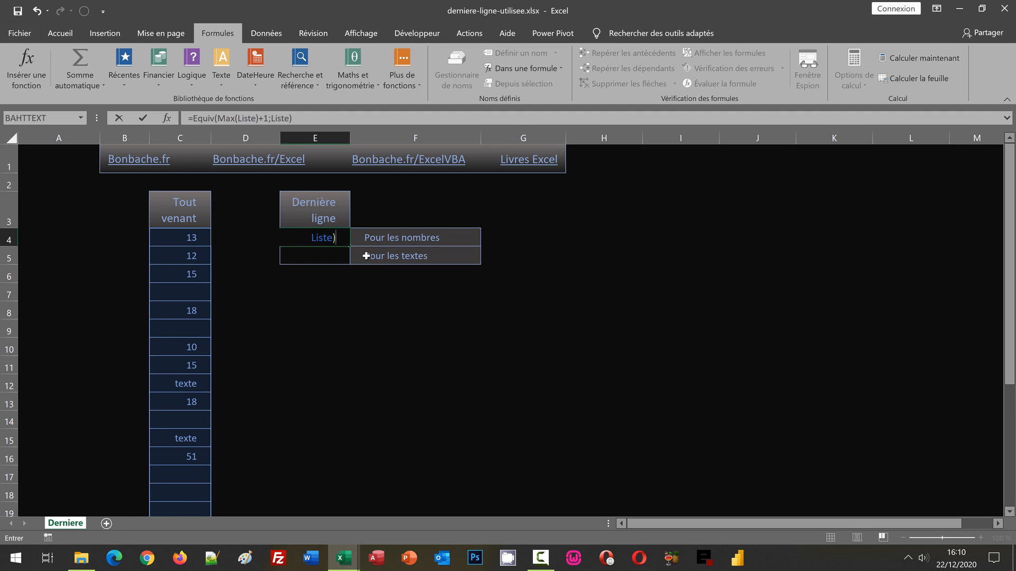
pyautogui.press('Return')
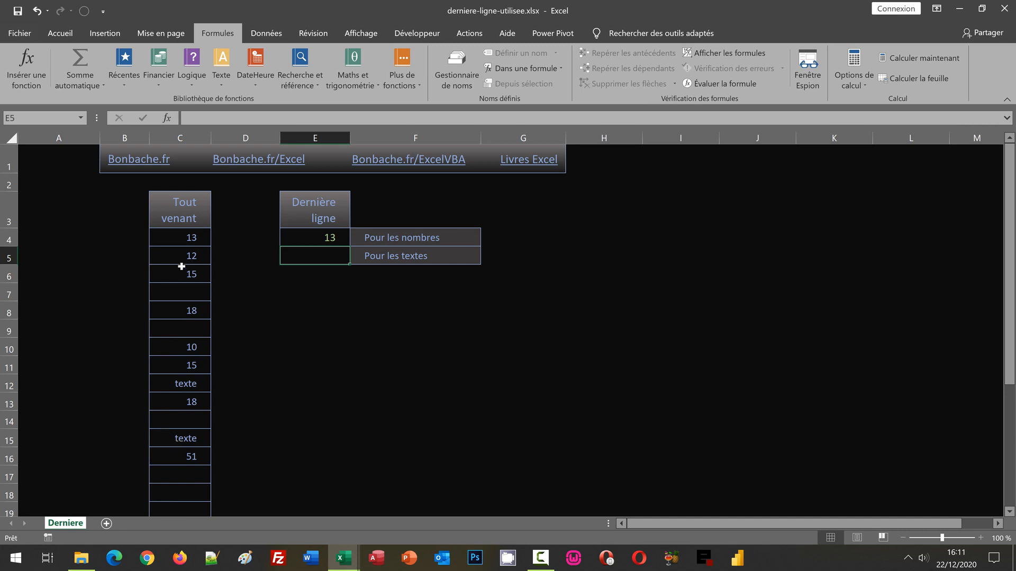
pyautogui.click(181, 235)
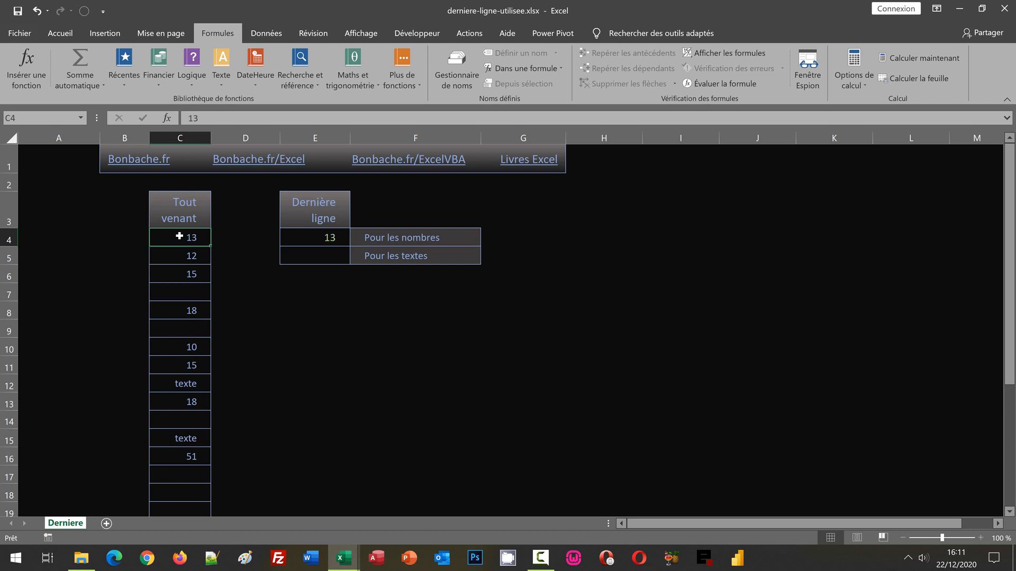
# - Change the value in cell C16 to 2 and enter 15 in cell C18 to test the last-row formula
pyautogui.click(201, 456)
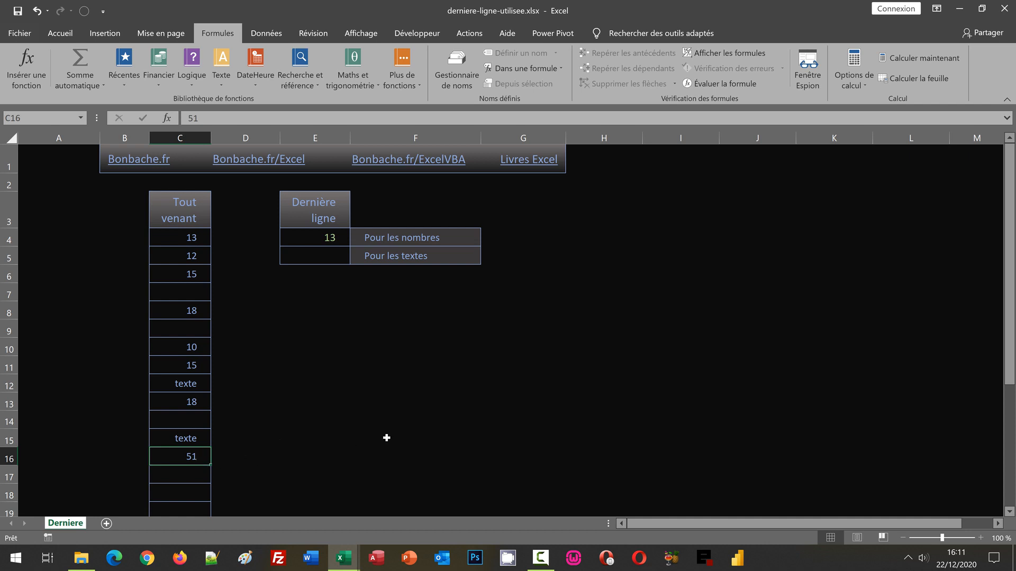
pyautogui.write('2')
pyautogui.press('Return')
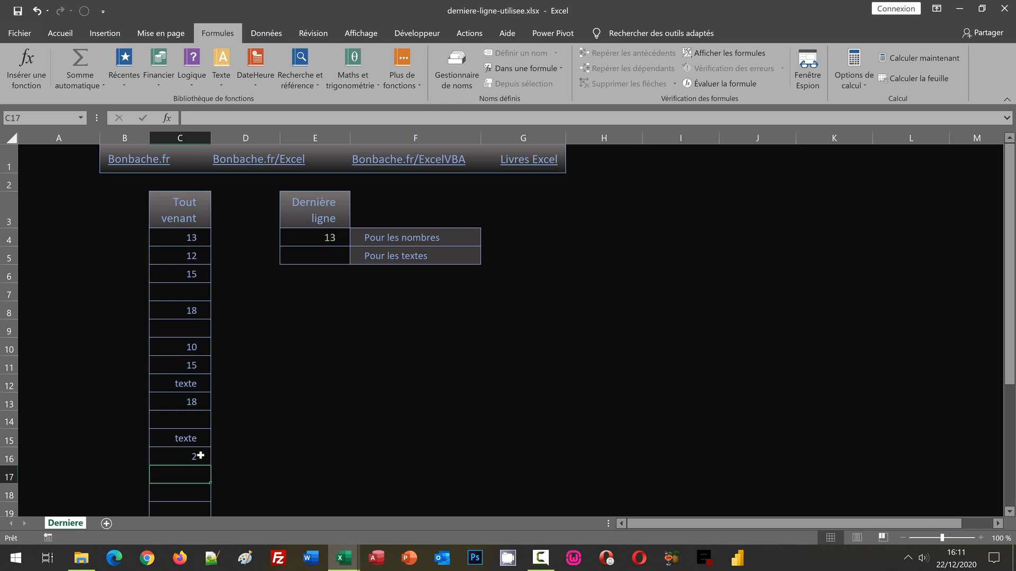
pyautogui.click(190, 493)
pyautogui.write('15')
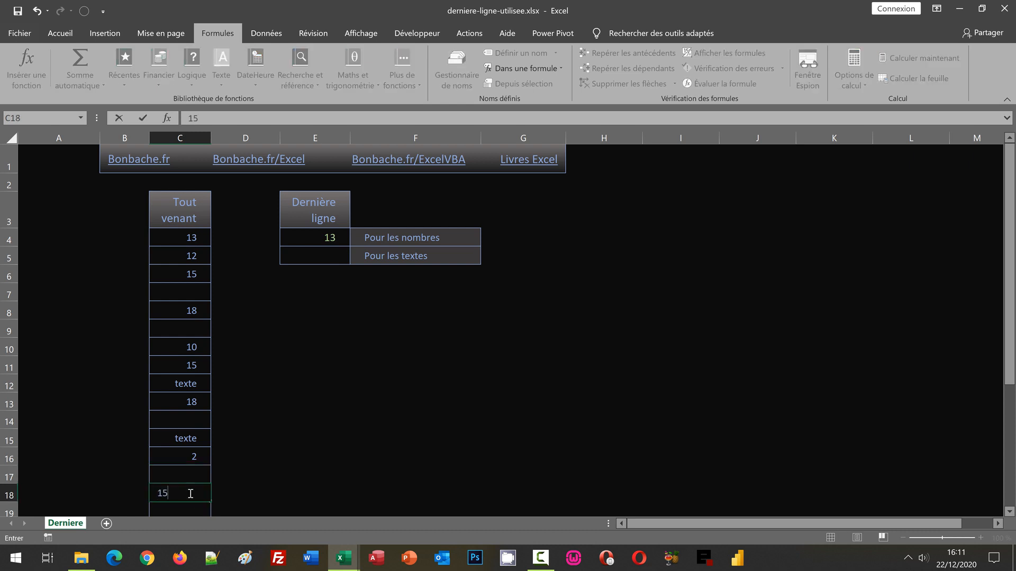
pyautogui.press('Return')
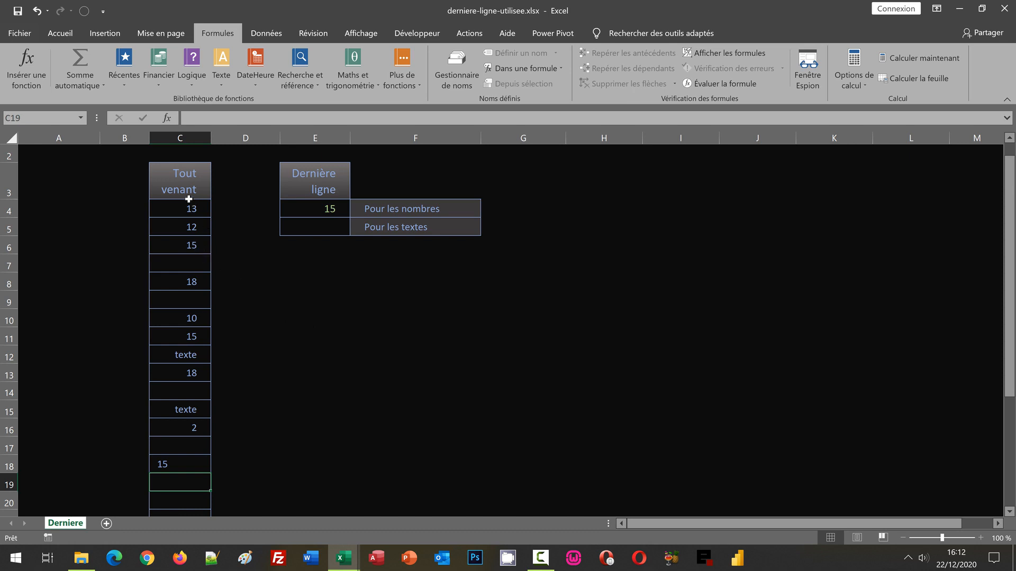
# - Extend the formula in cell E4 with +MIN(LIGNE(Liste)-1) to convert the position into a sheet row number, and review it
pyautogui.click(319, 212)
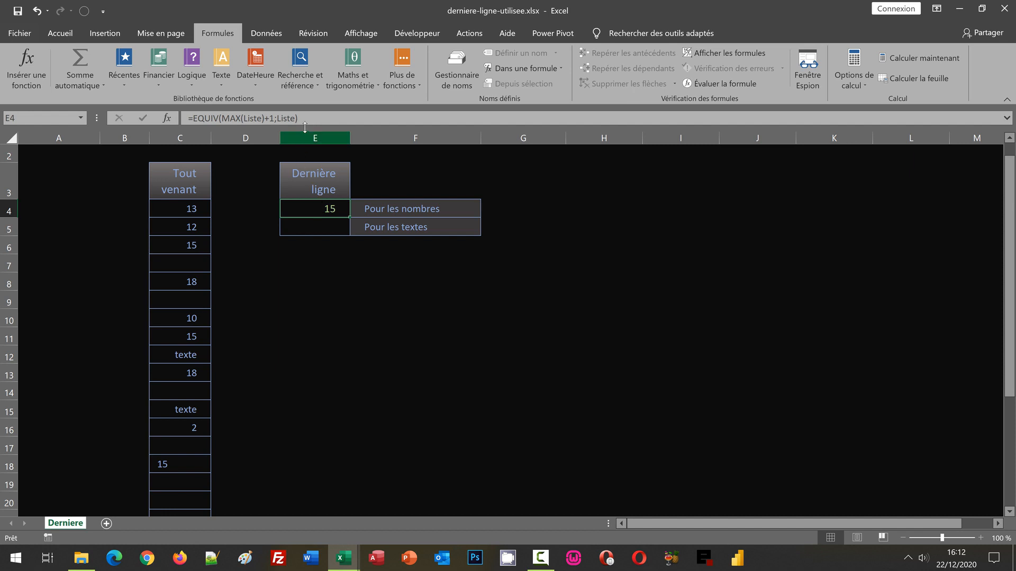
pyautogui.press('F2')
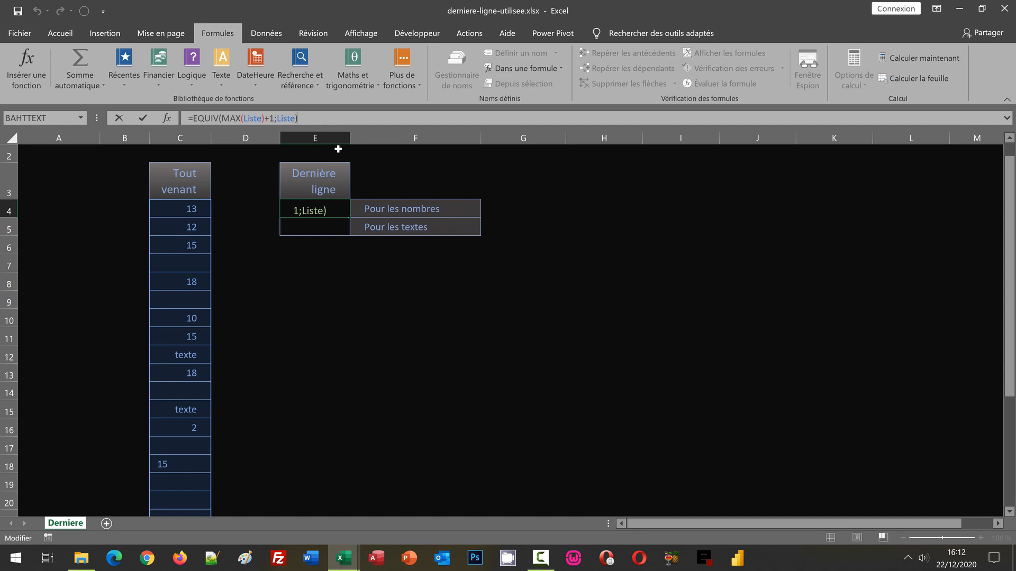
pyautogui.write('+Min')
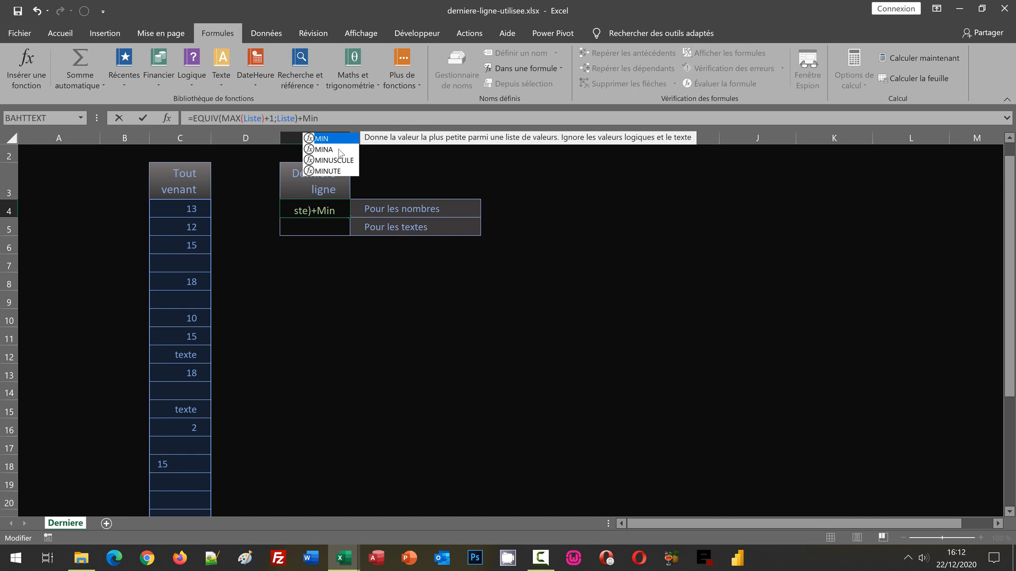
pyautogui.write('(')
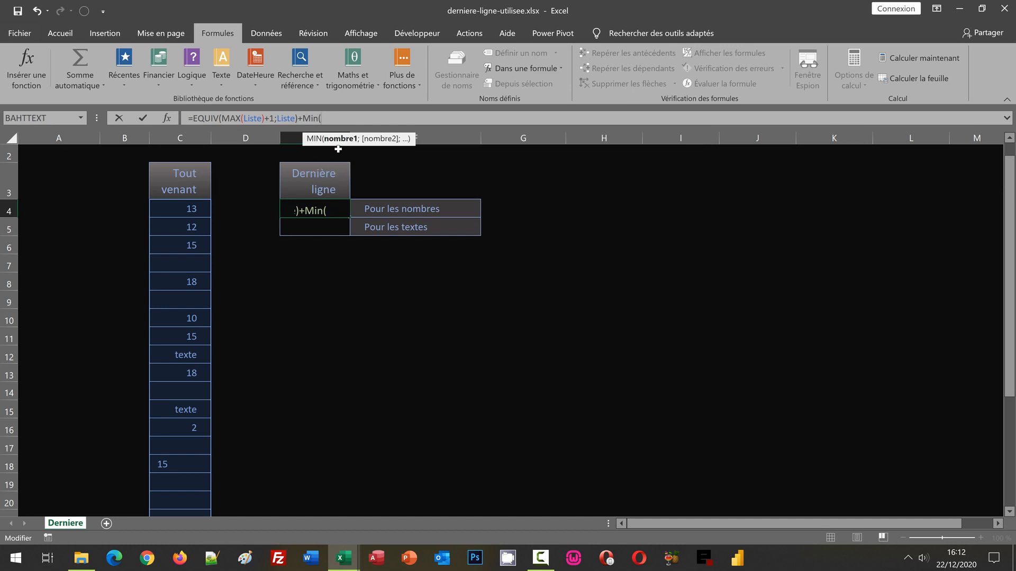
pyautogui.write('Ligne')
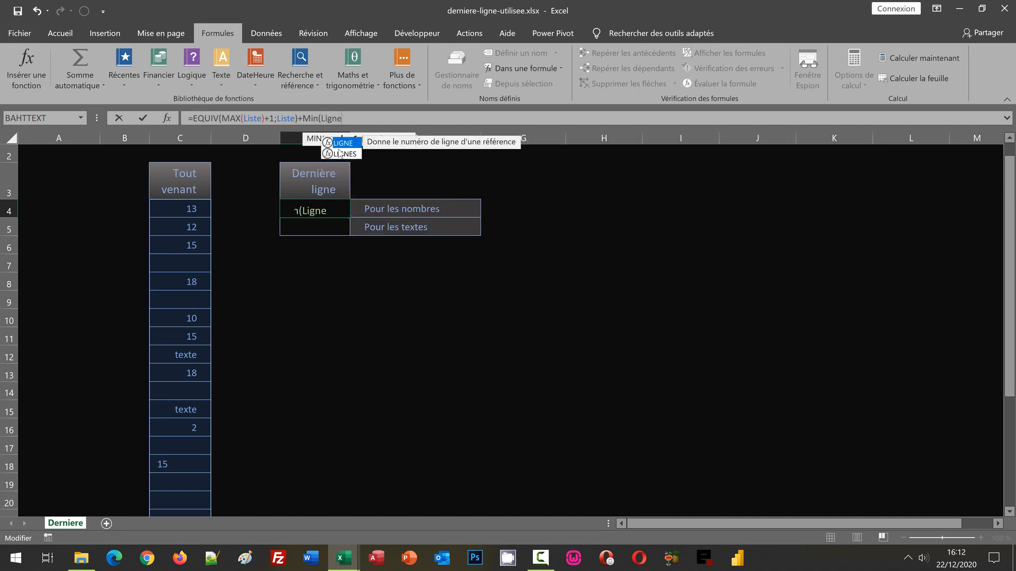
pyautogui.write('(')
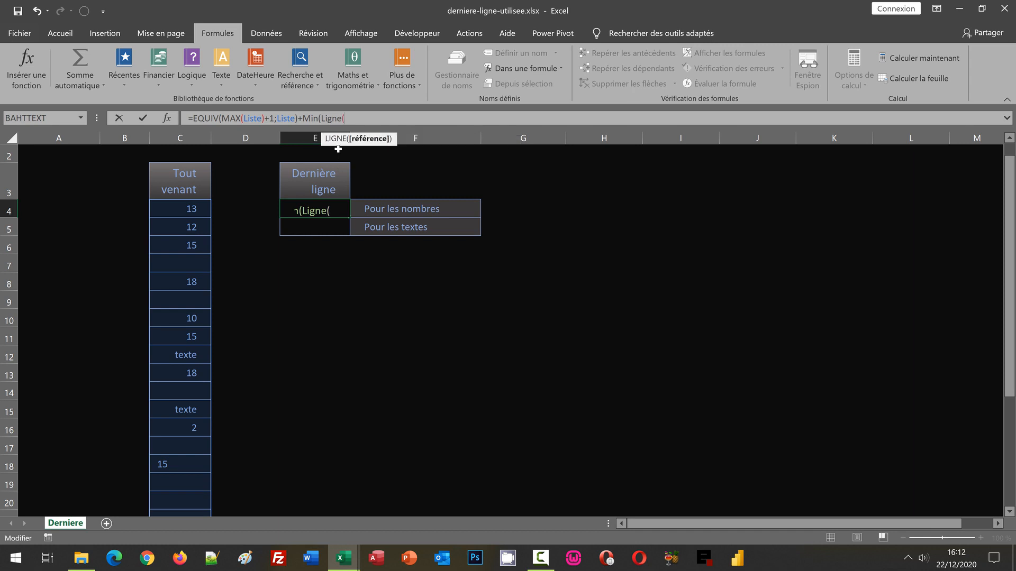
pyautogui.write('Liste')
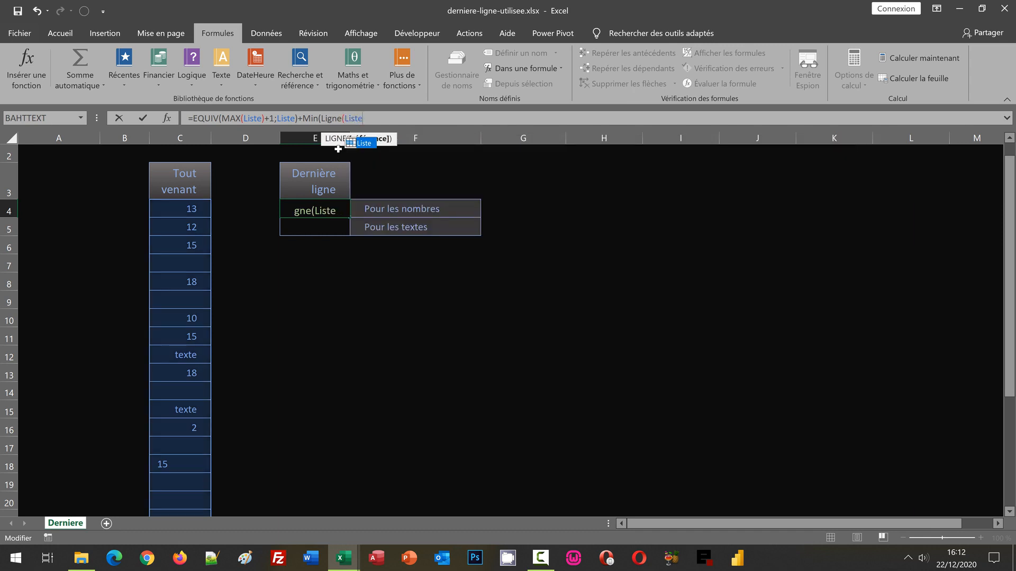
pyautogui.write(')')
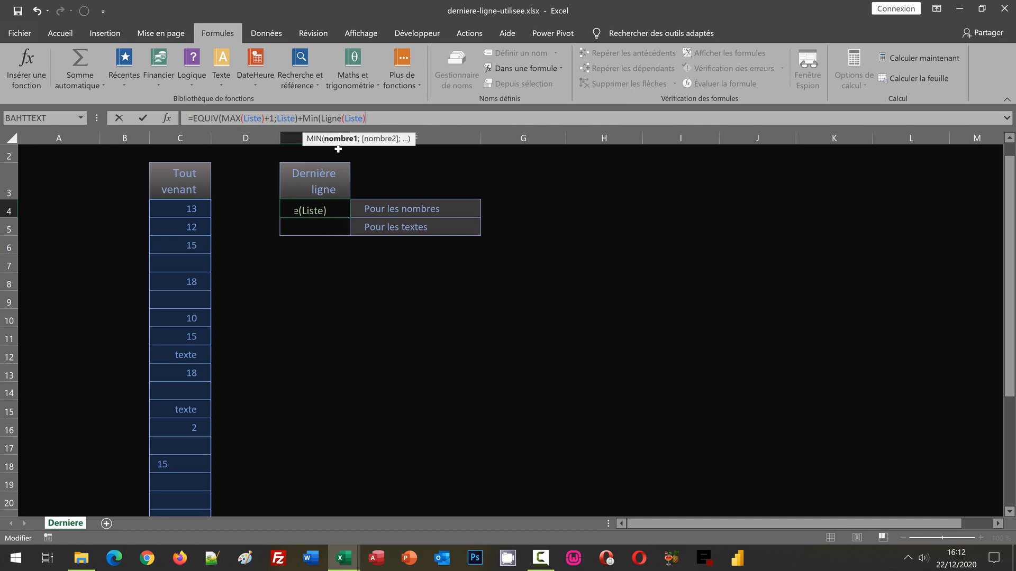
pyautogui.write('-1)')
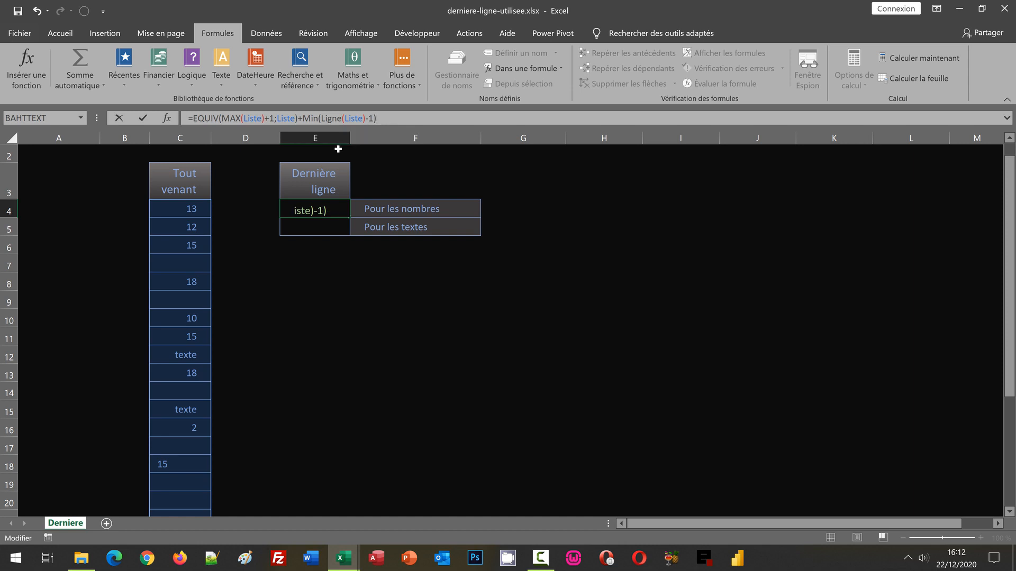
pyautogui.press('Return')
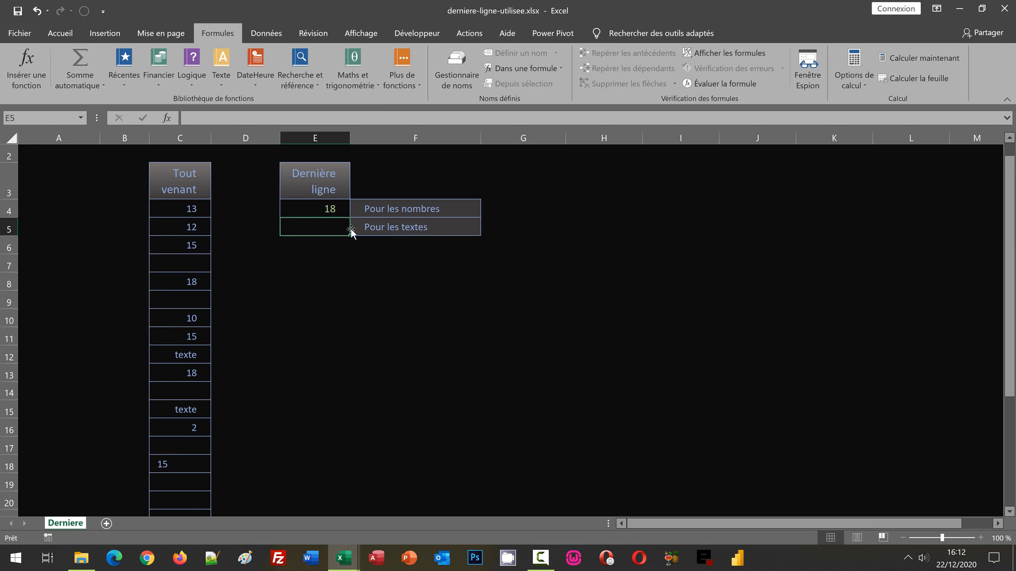
pyautogui.click(329, 209)
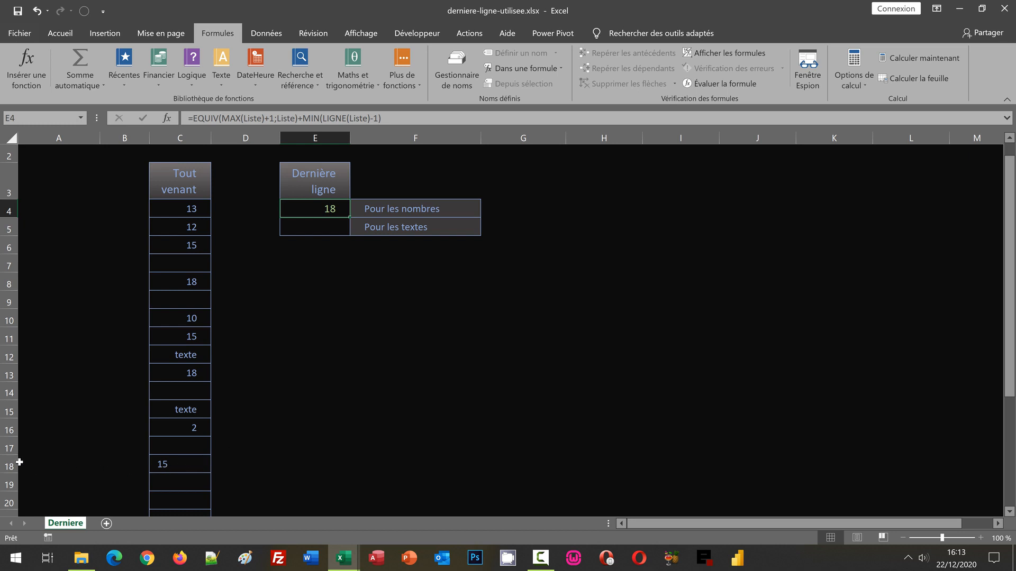
pyautogui.click(375, 339)
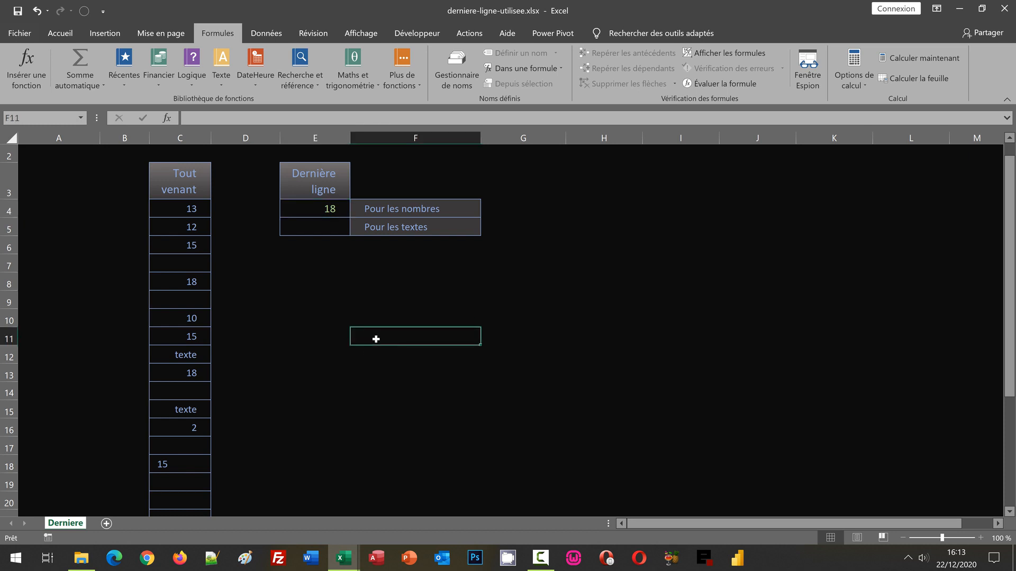
# - Clear cell E4 and enter =EQUIV(MAX(C:C)+1;C:C) to find the last number's row using the whole column C
pyautogui.click(310, 207)
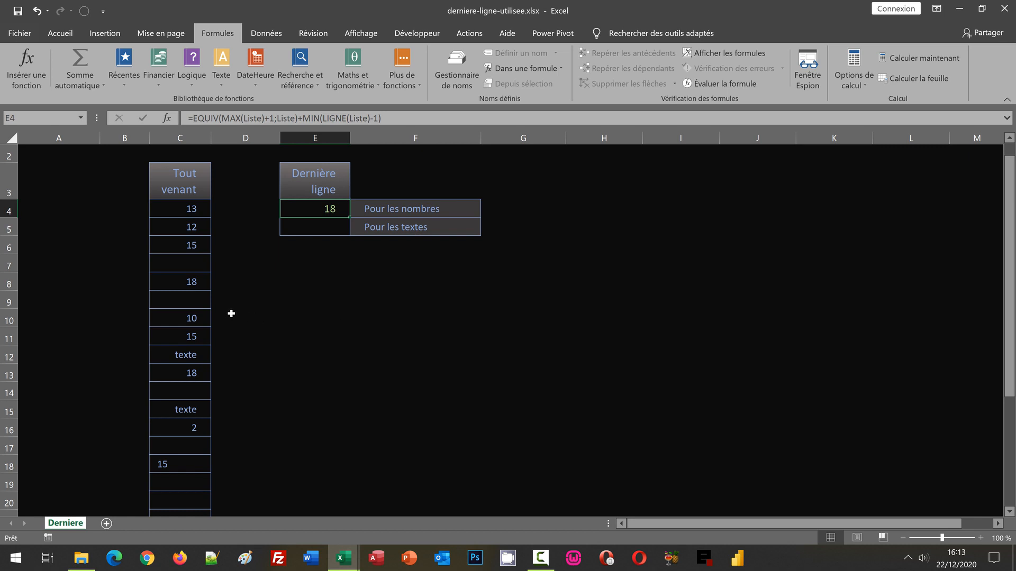
pyautogui.scroll(1, 231, 314)
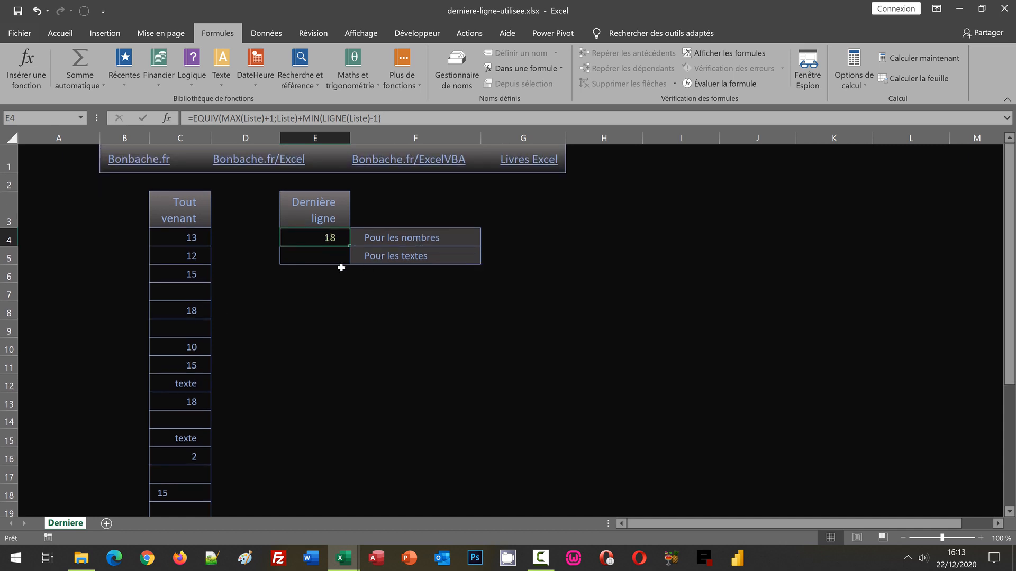
pyautogui.press('Delete')
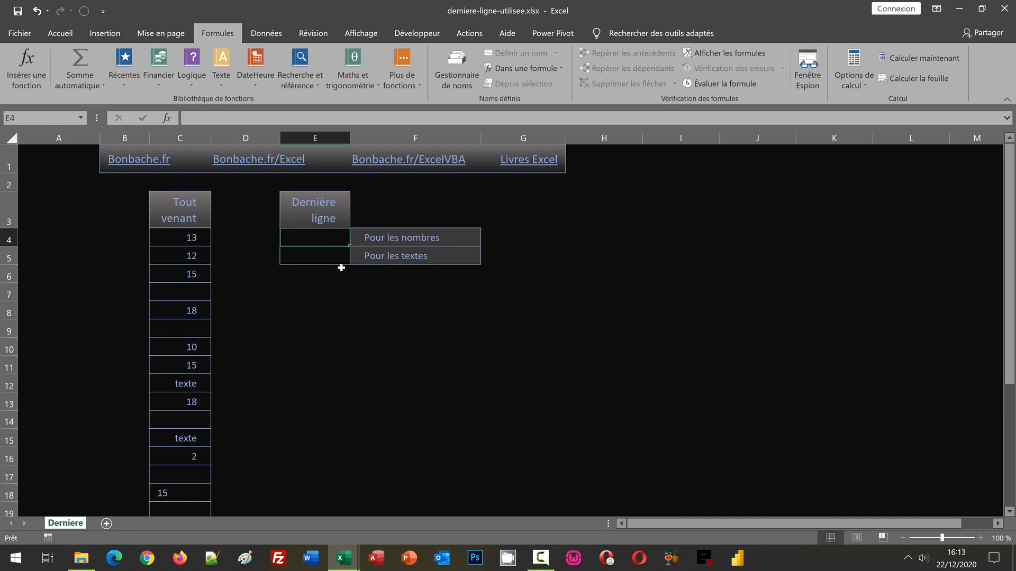
pyautogui.write('=')
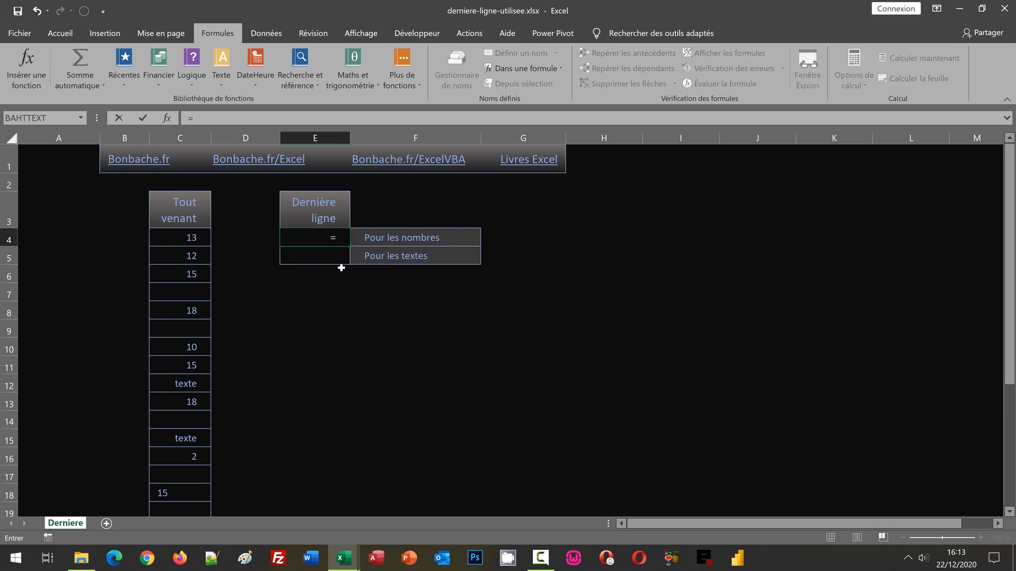
pyautogui.write('Equiv')
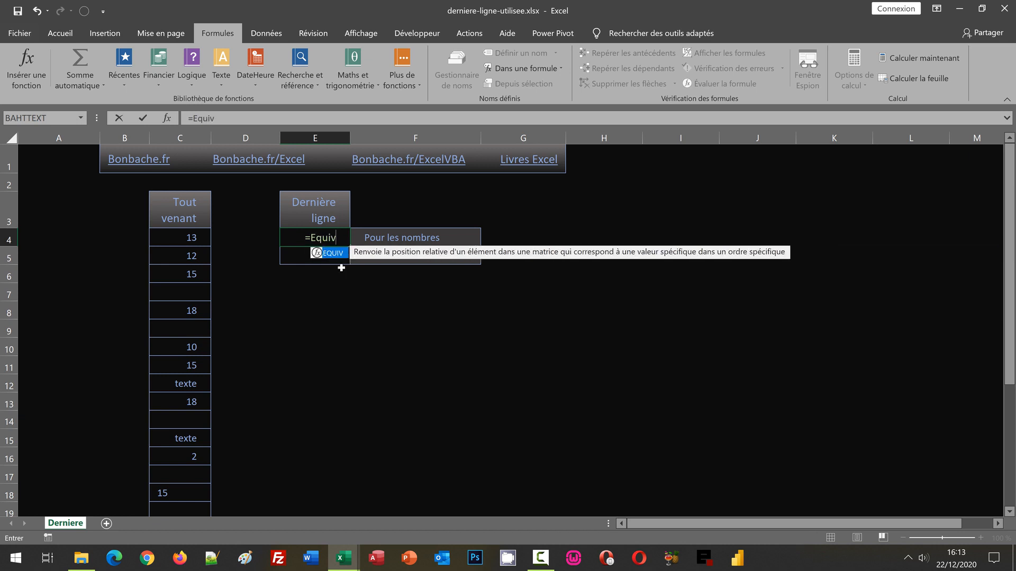
pyautogui.write('(')
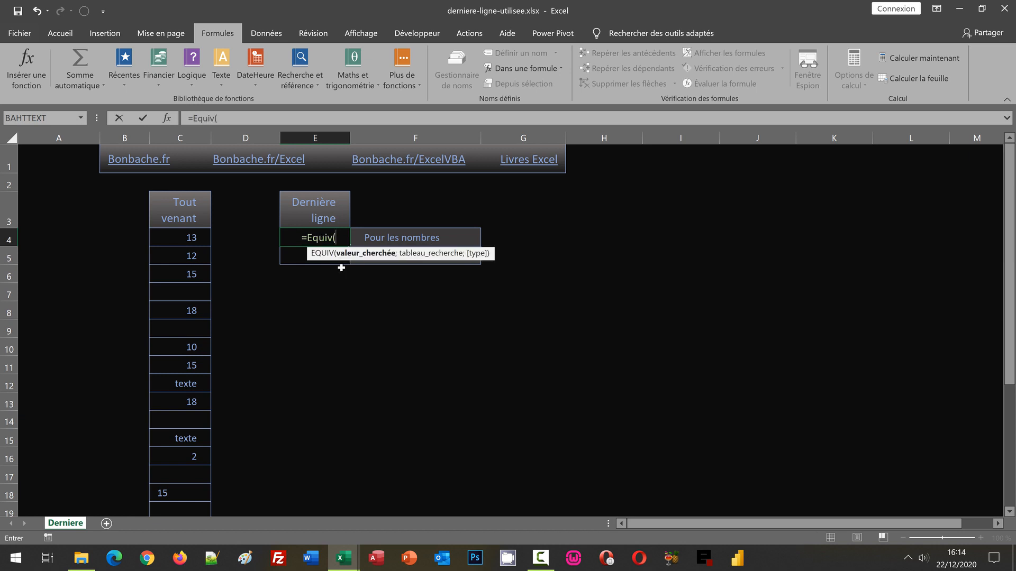
pyautogui.write('Max')
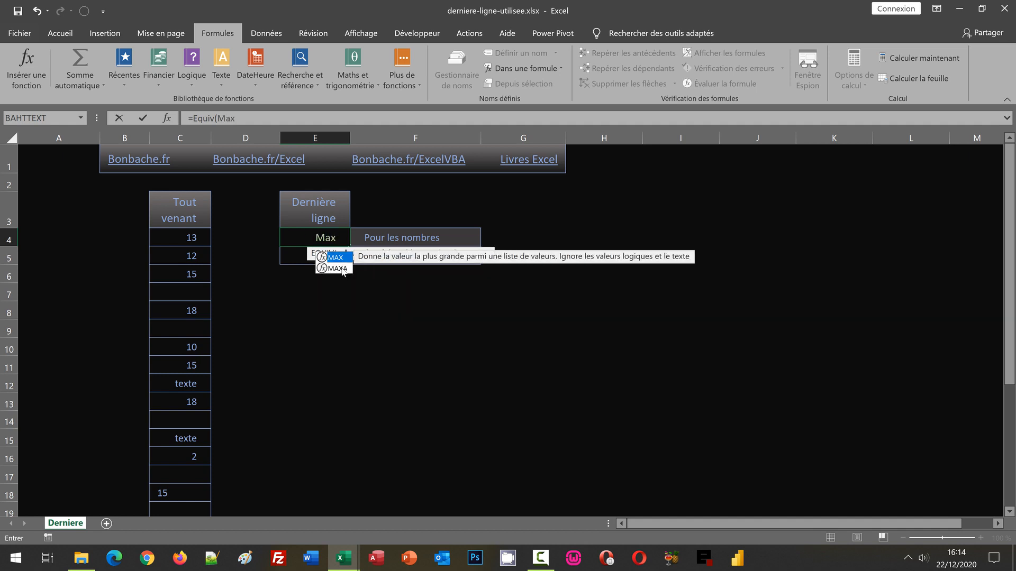
pyautogui.write('(')
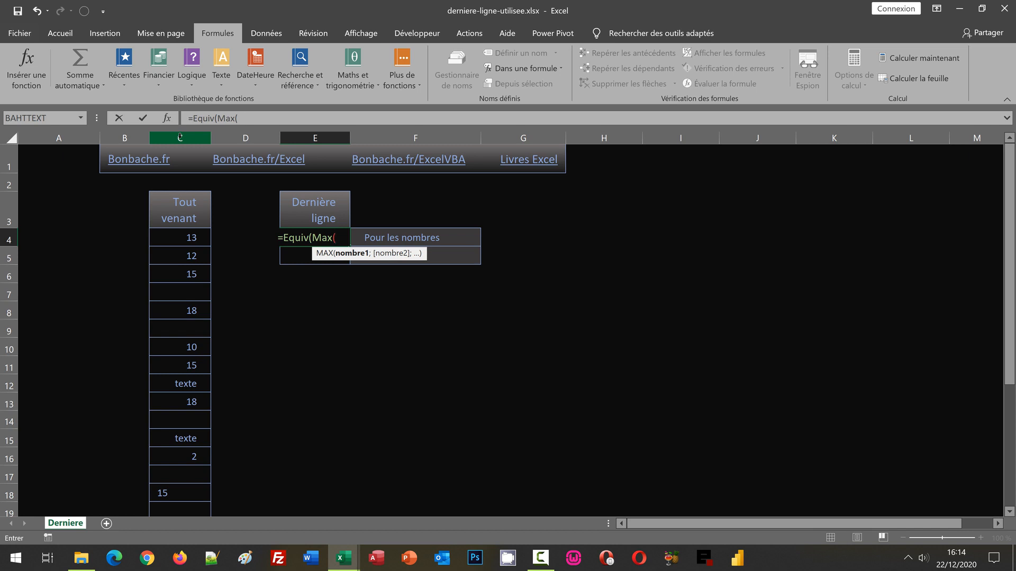
pyautogui.moveTo(125, 138); pyautogui.dragTo(180, 136)
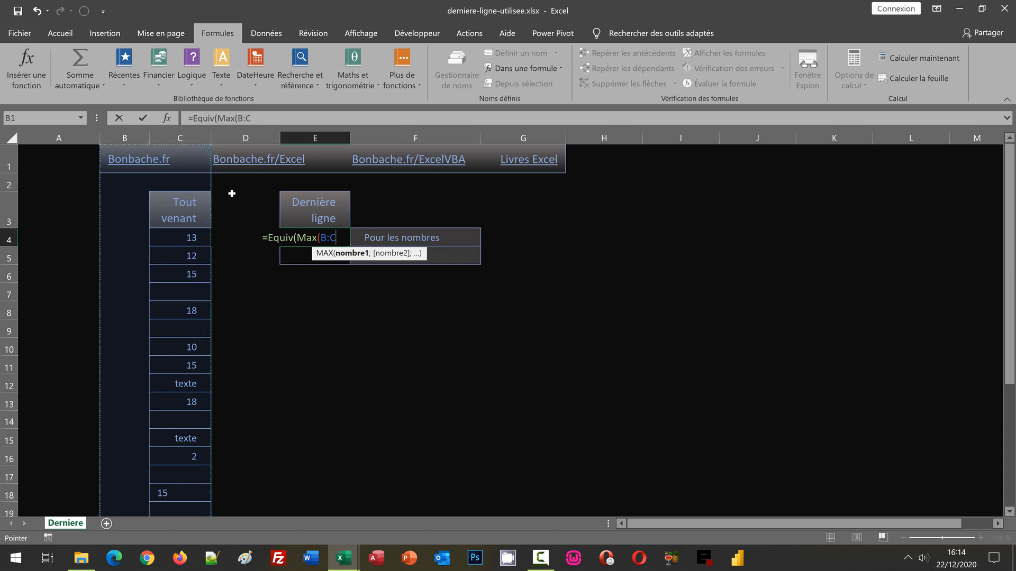
pyautogui.click(242, 118)
pyautogui.press('BackSpace')
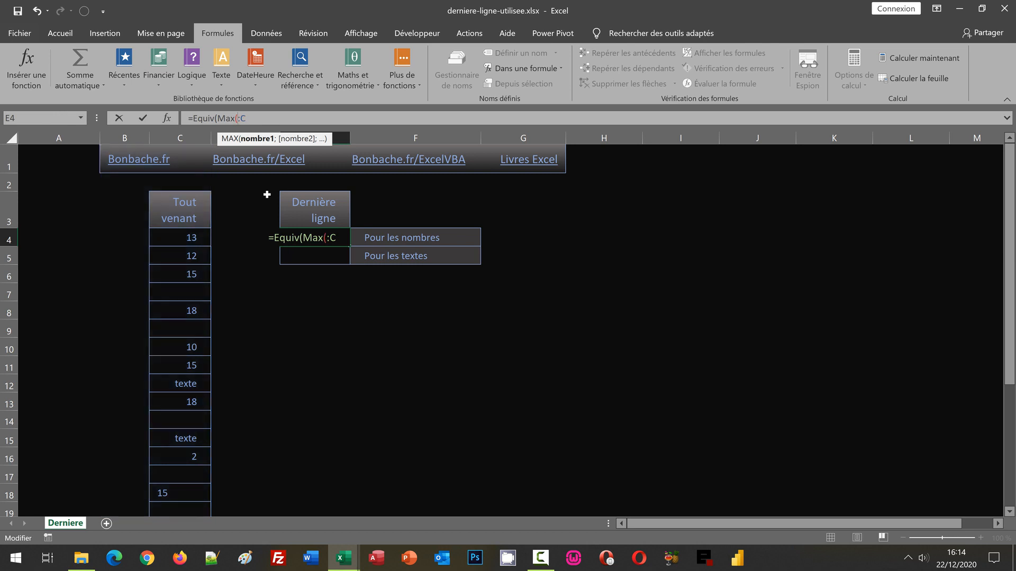
pyautogui.write('C')
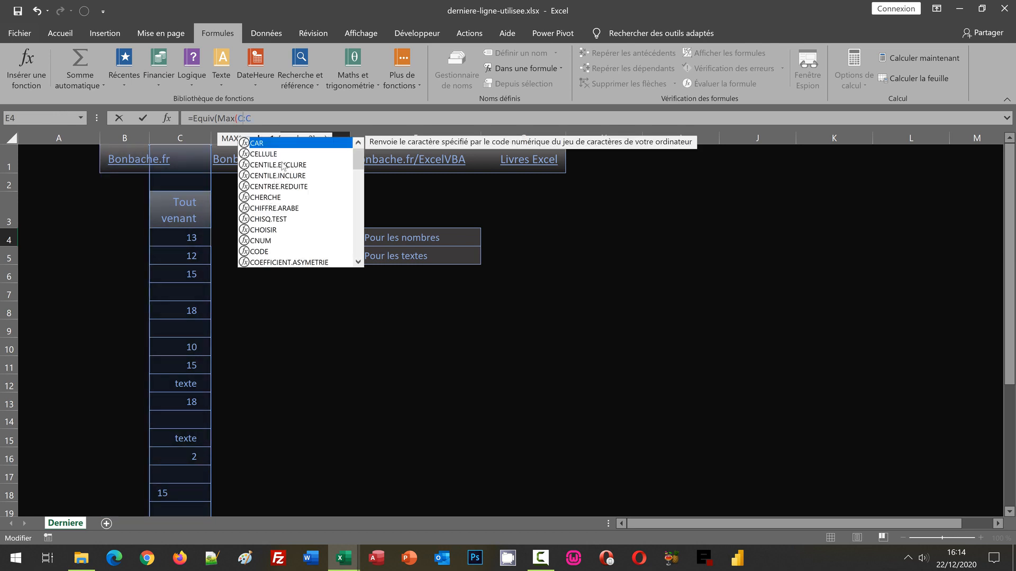
pyautogui.press('Escape')
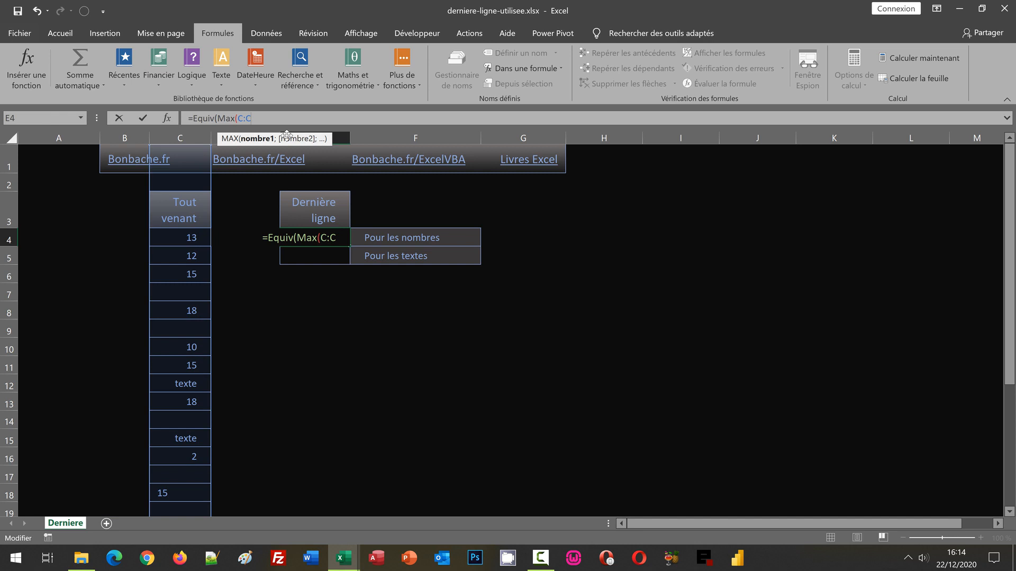
pyautogui.write(')')
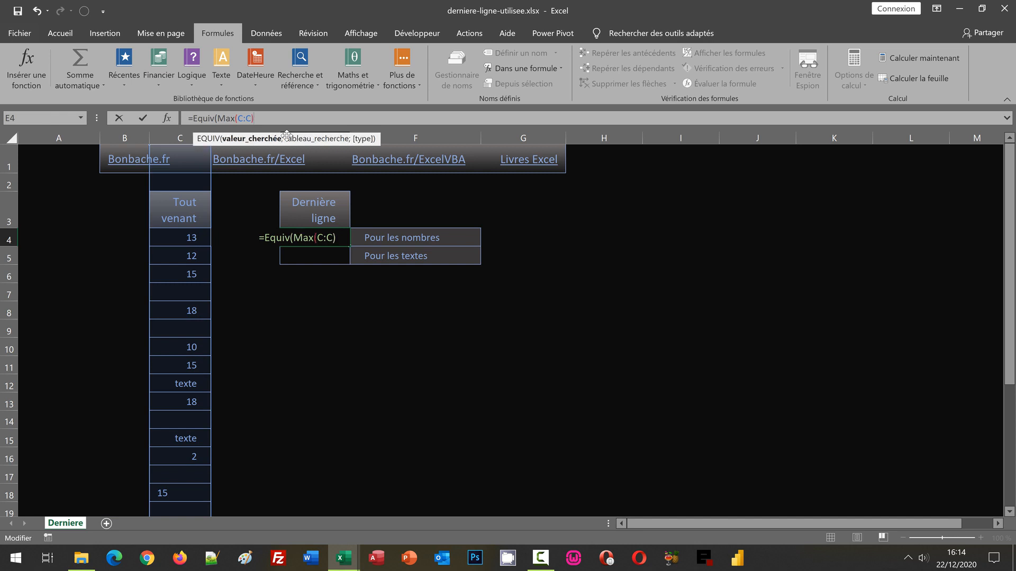
pyautogui.write('+1')
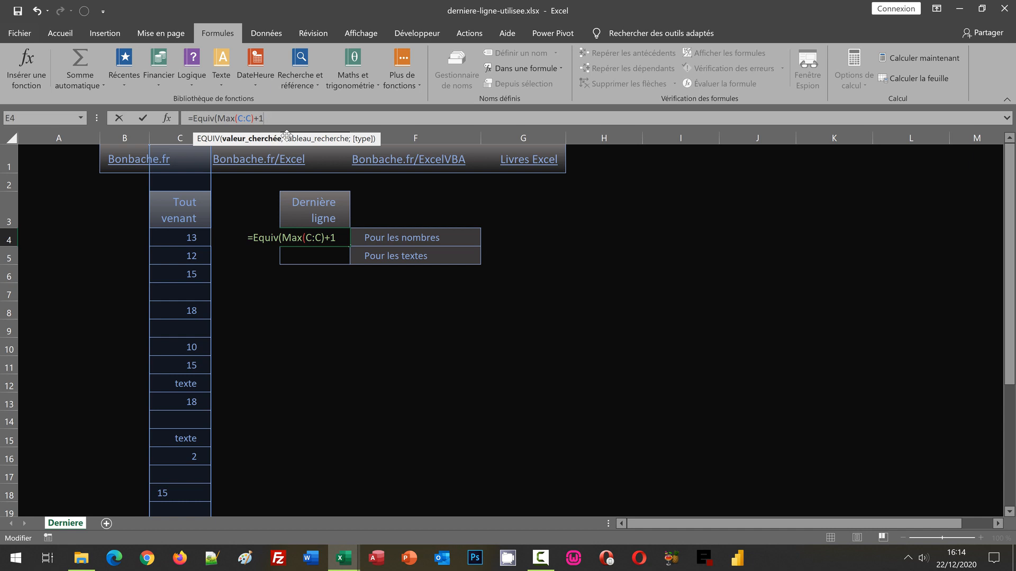
pyautogui.write(';')
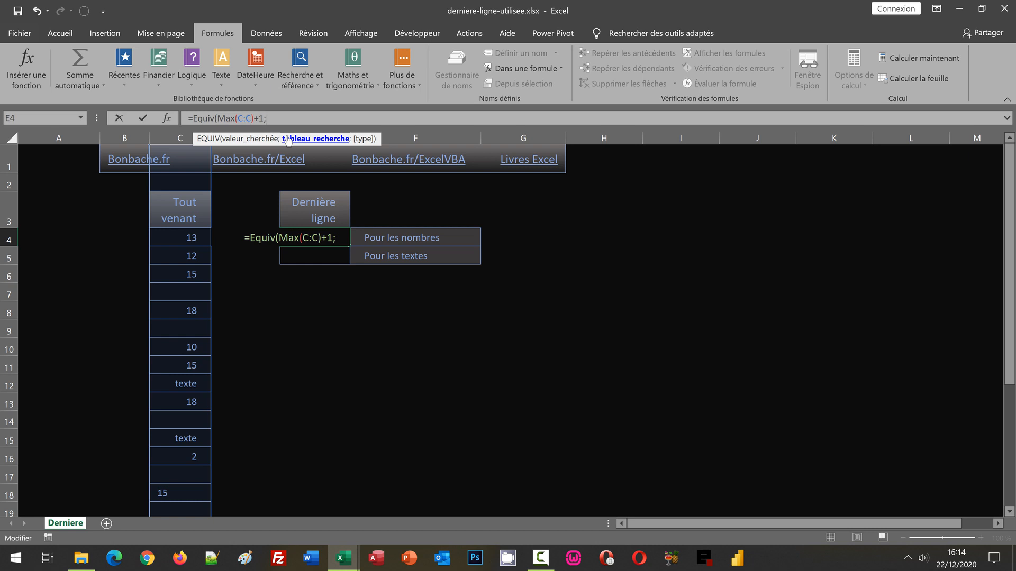
pyautogui.write('C:C')
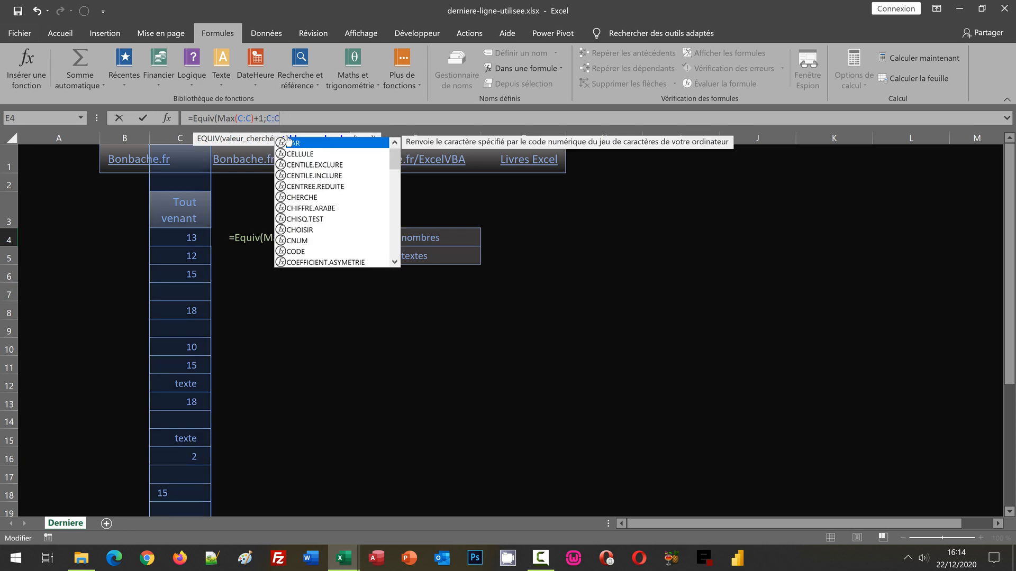
pyautogui.write(')')
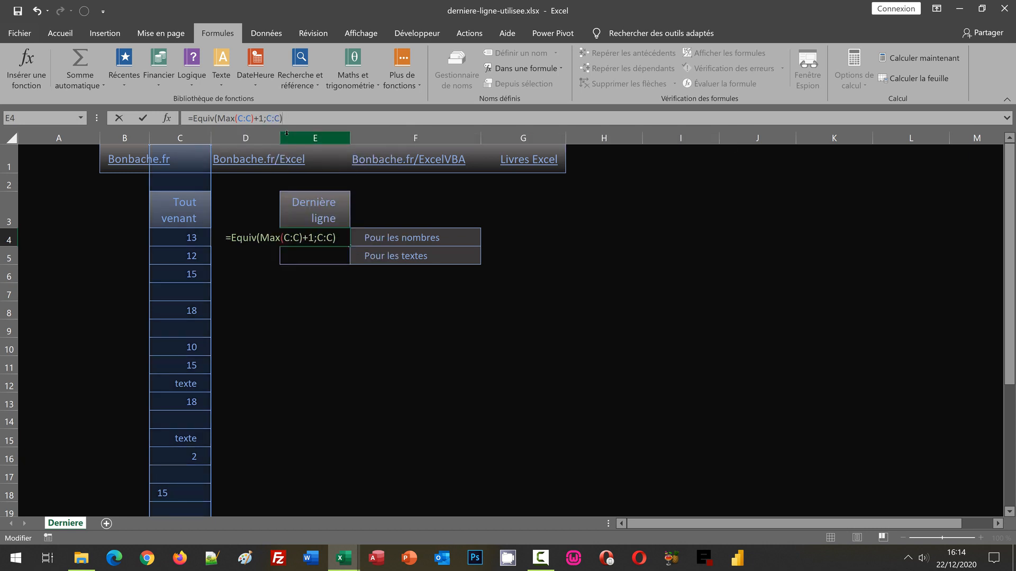
pyautogui.press('Return')
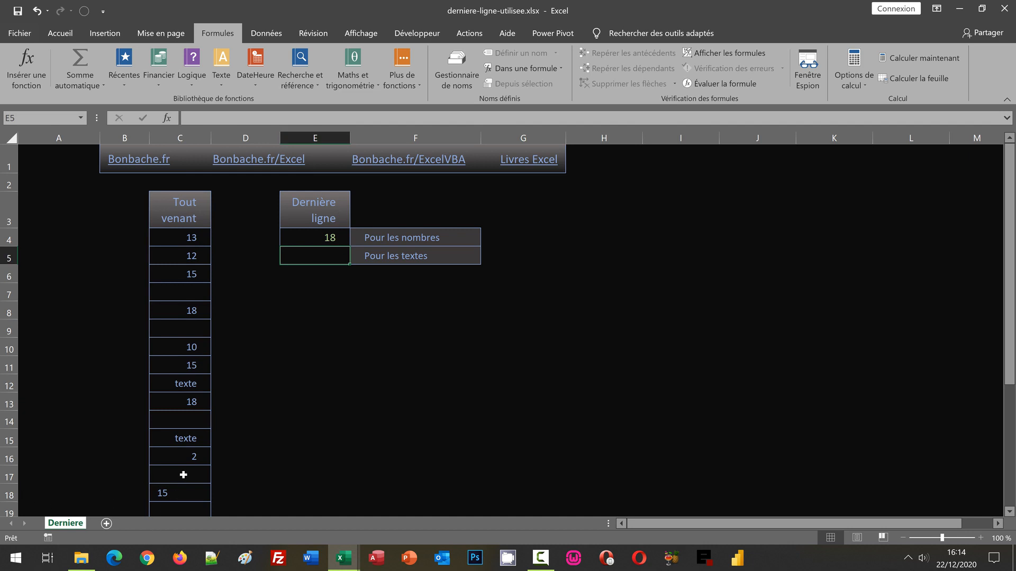
pyautogui.click(312, 240)
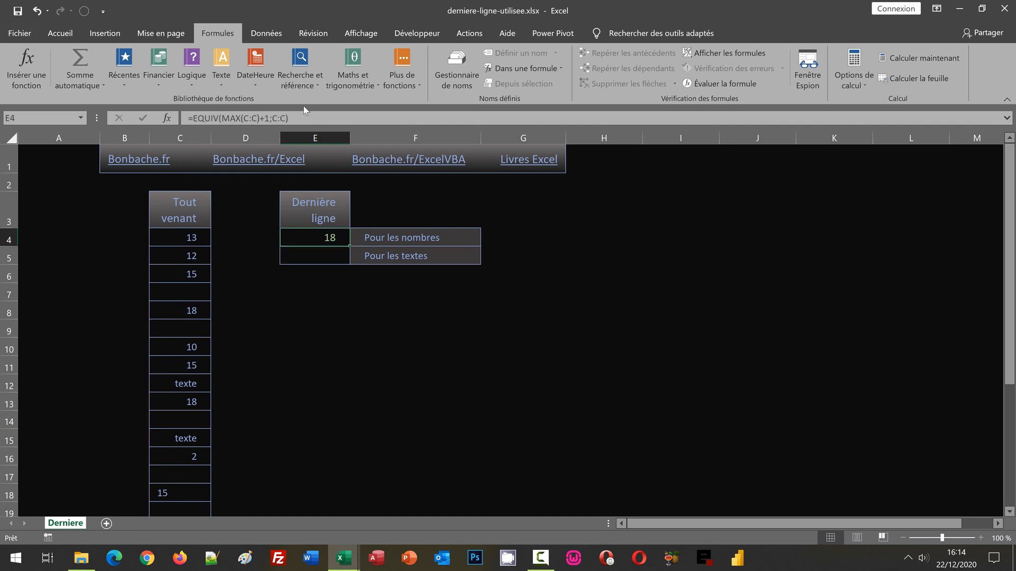
# - Start the last-text formula in cell E5 with =Equiv("zzzzz";Liste) to find the last text's position in the list
pyautogui.click(396, 331)
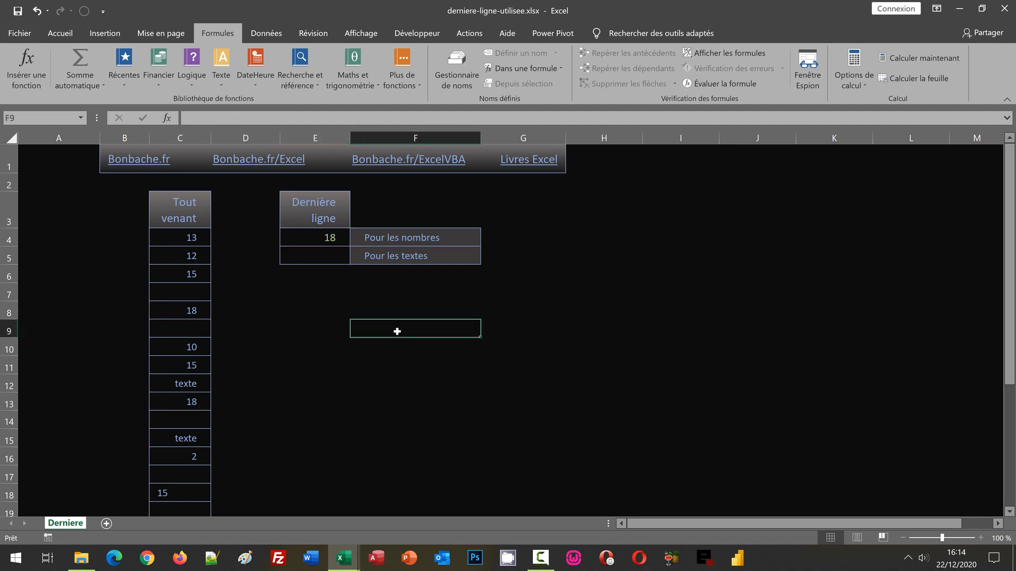
pyautogui.click(336, 256)
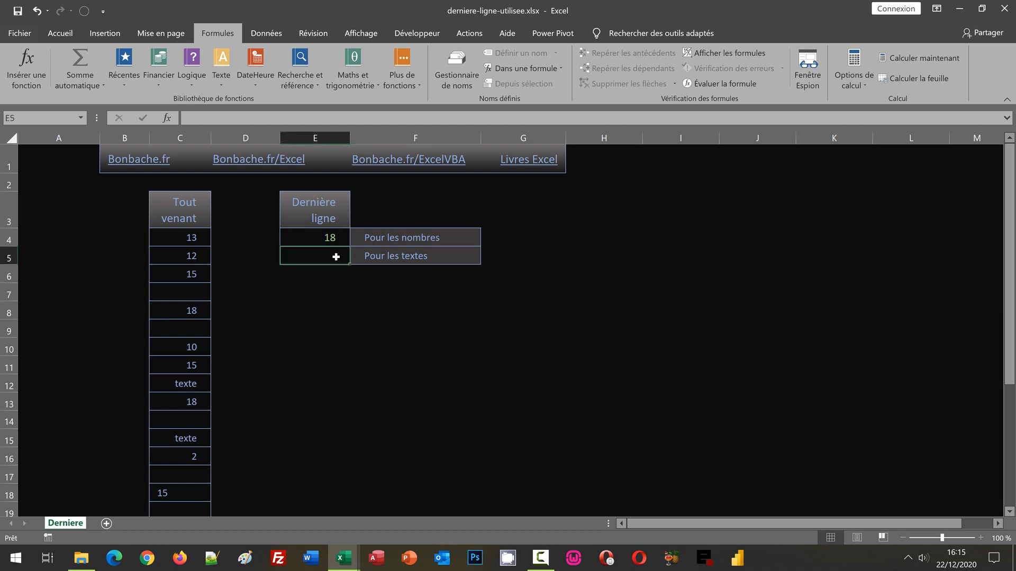
pyautogui.write('=')
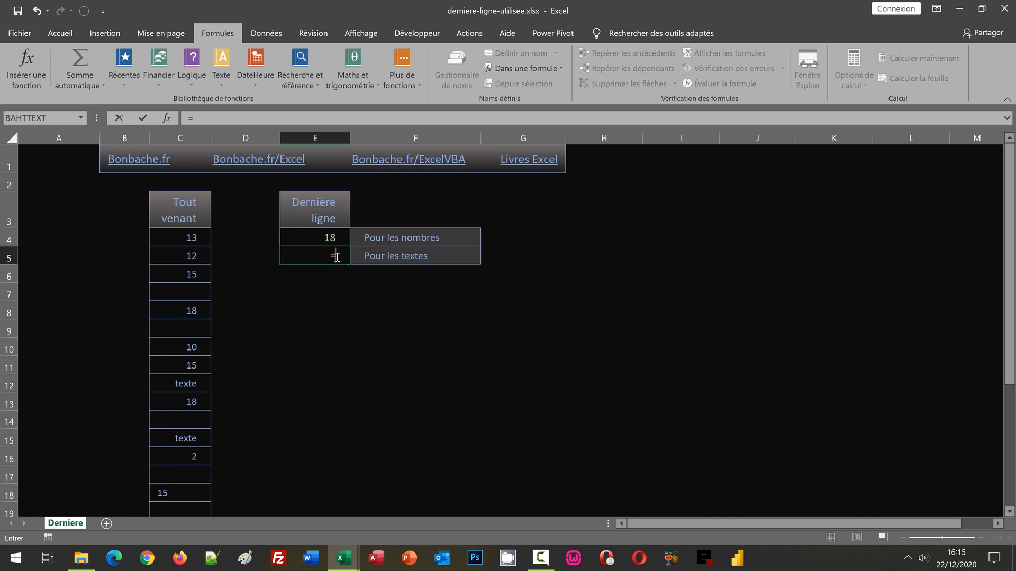
pyautogui.write('Equiv(')
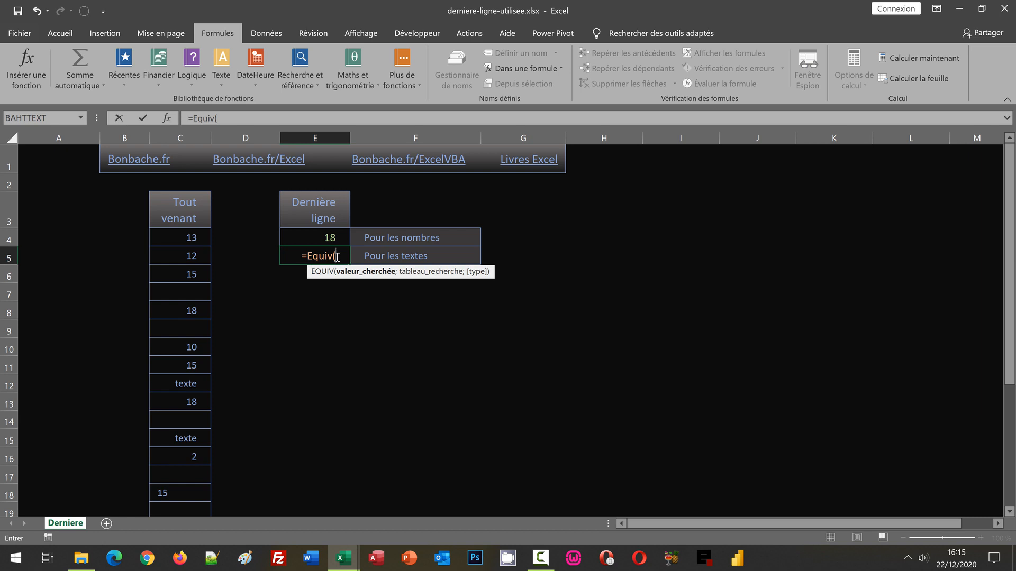
pyautogui.write('"')
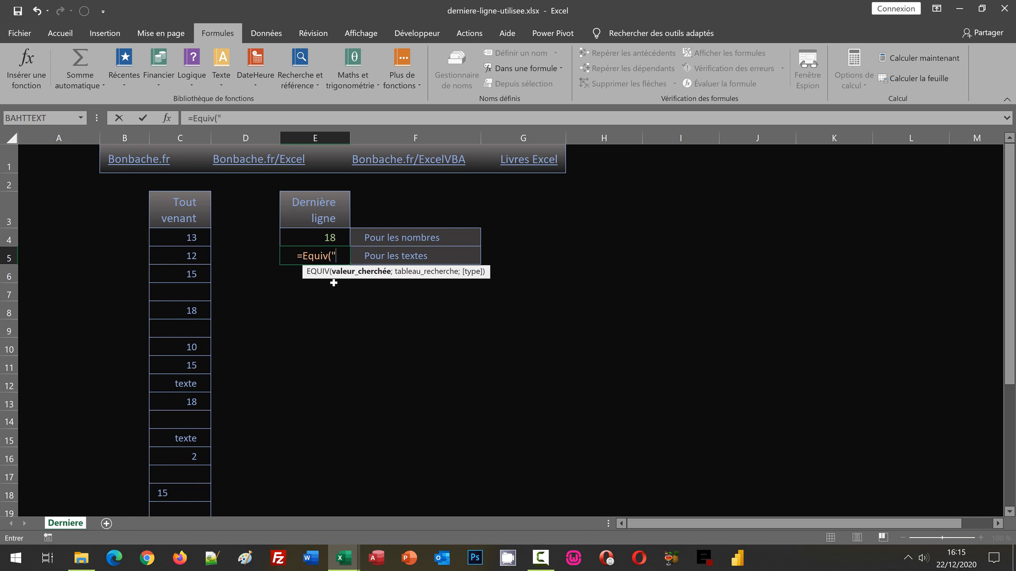
pyautogui.write('zzzzz')
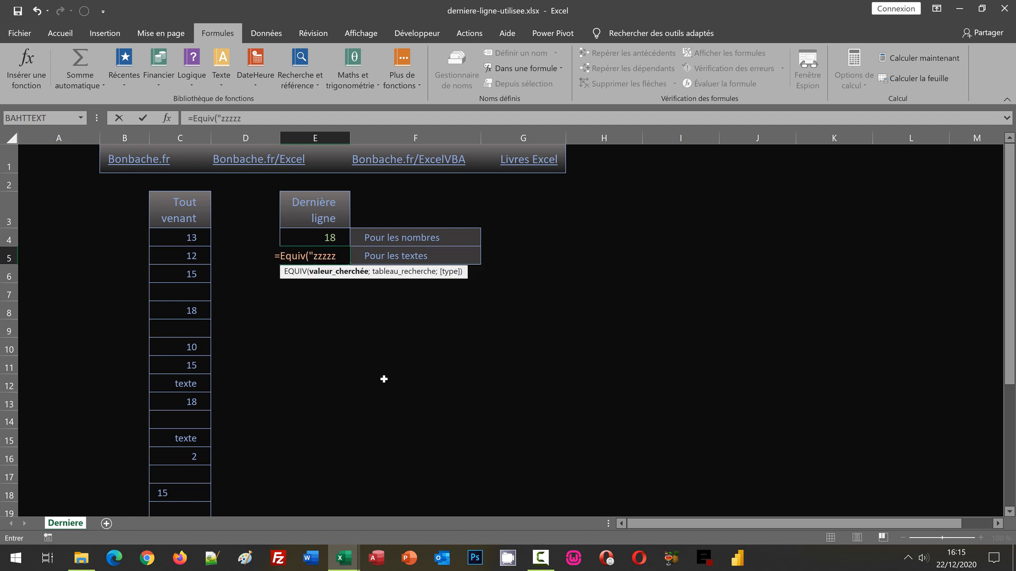
pyautogui.write('"')
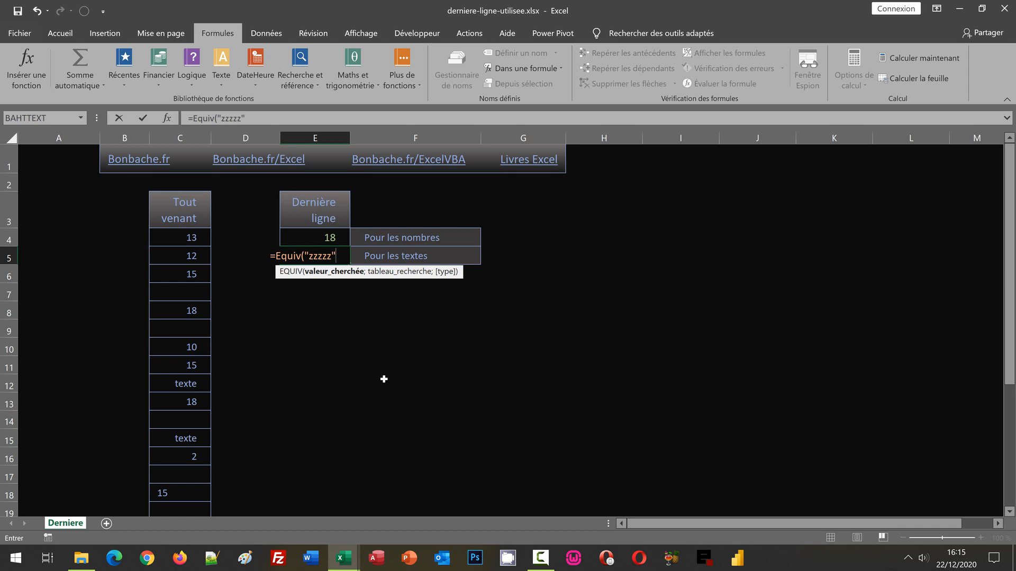
pyautogui.write(';')
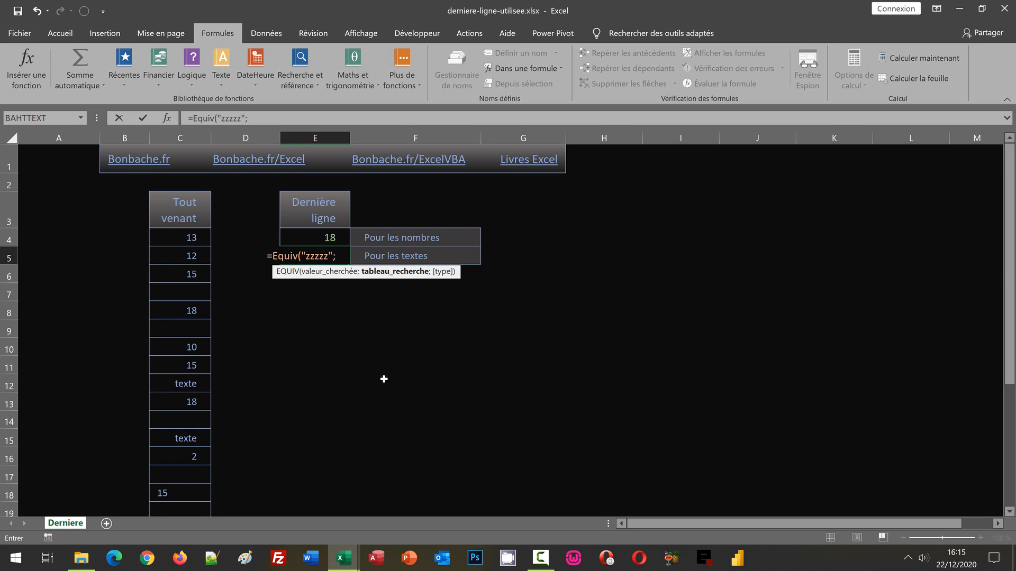
pyautogui.write('Liste')
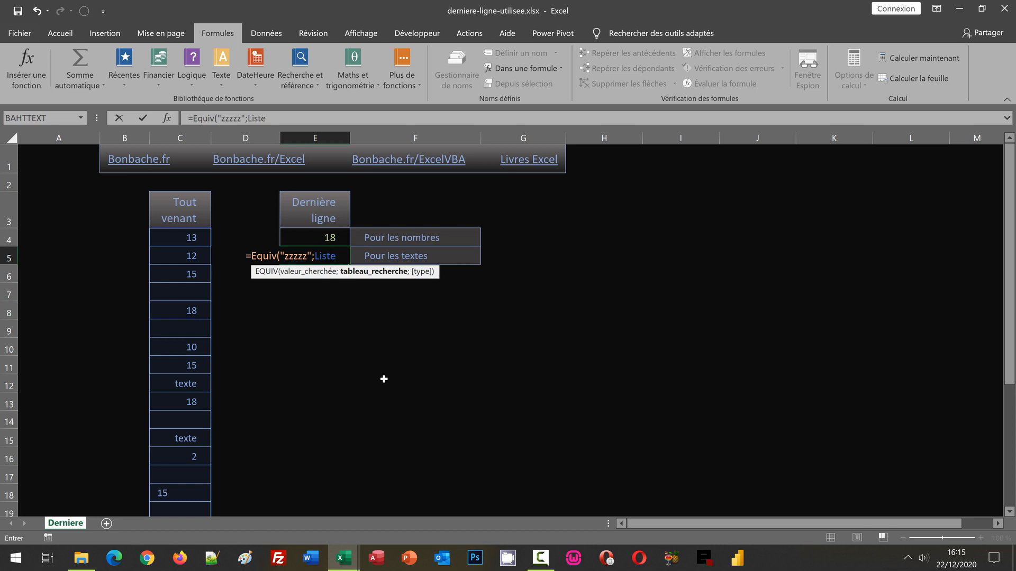
pyautogui.write(')')
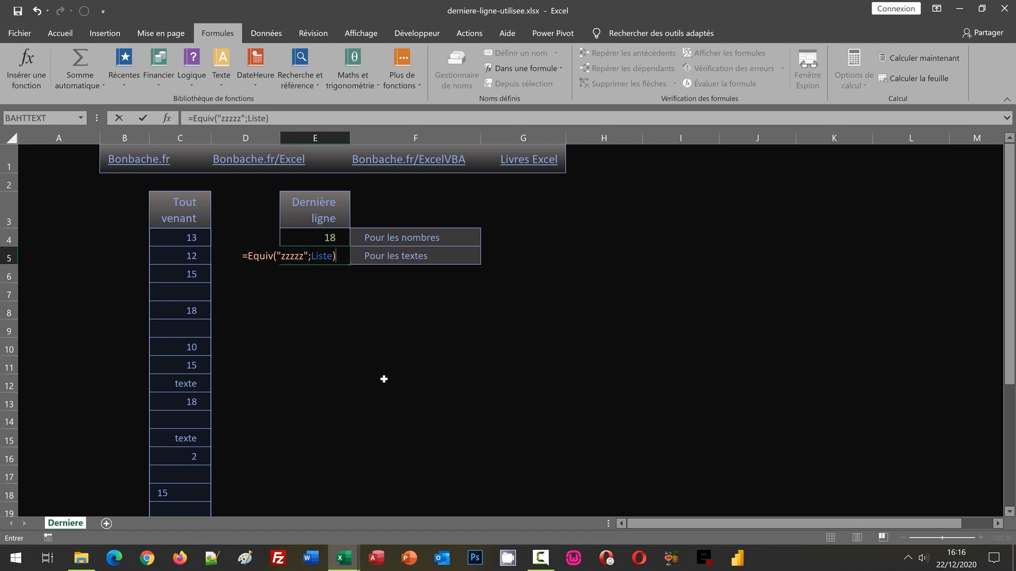
# - Complete the formula in cell E5 with +Min(Ligne(Liste)-1) to convert the position into a sheet row number
pyautogui.write('+')
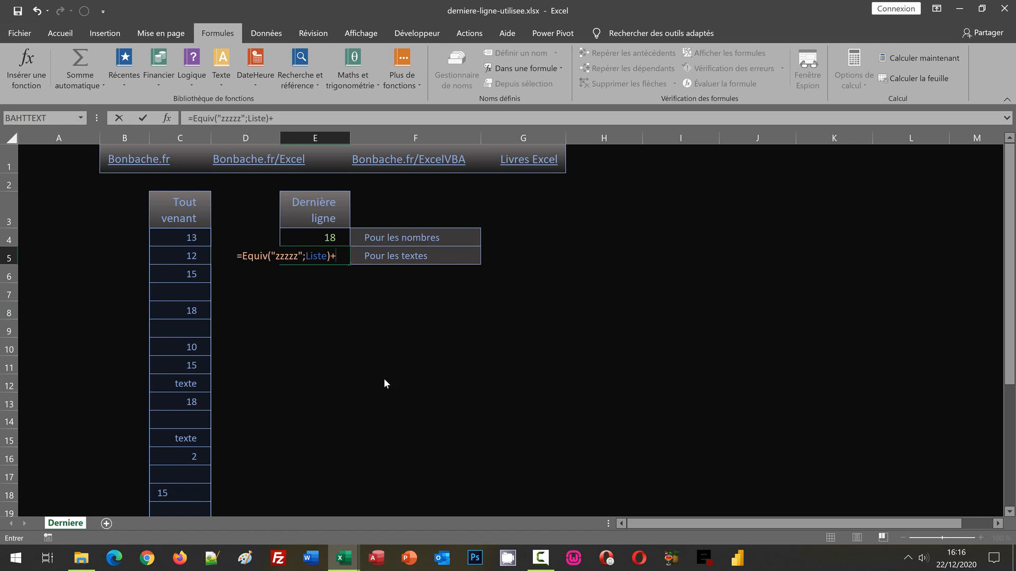
pyautogui.write('Min(Ligne')
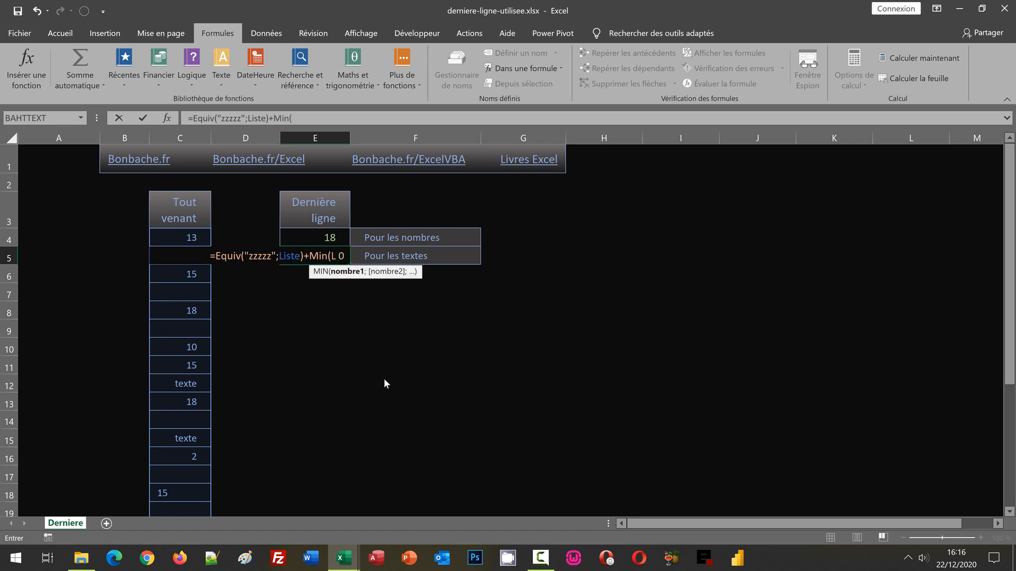
pyautogui.write('(')
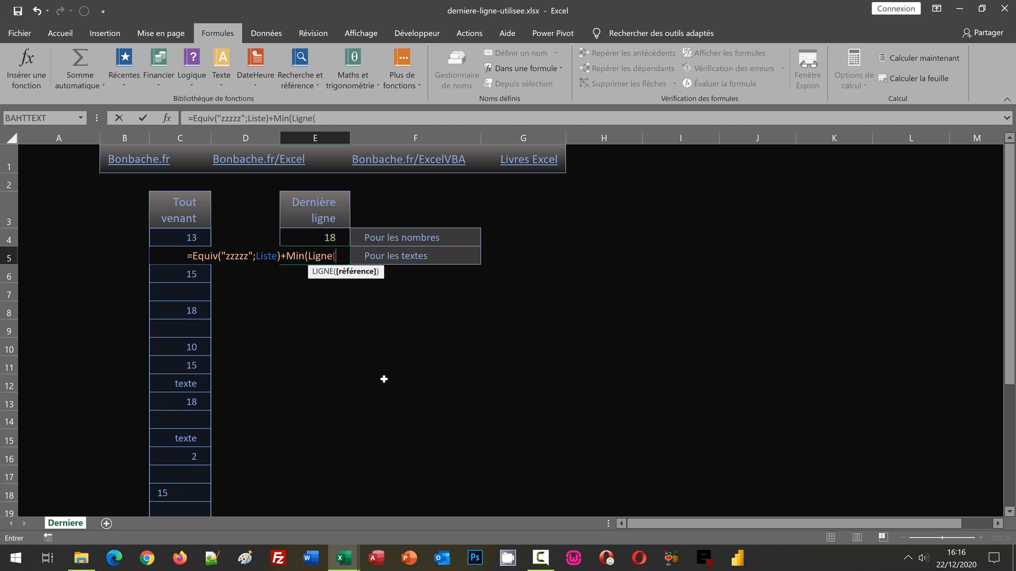
pyautogui.write('Liste')
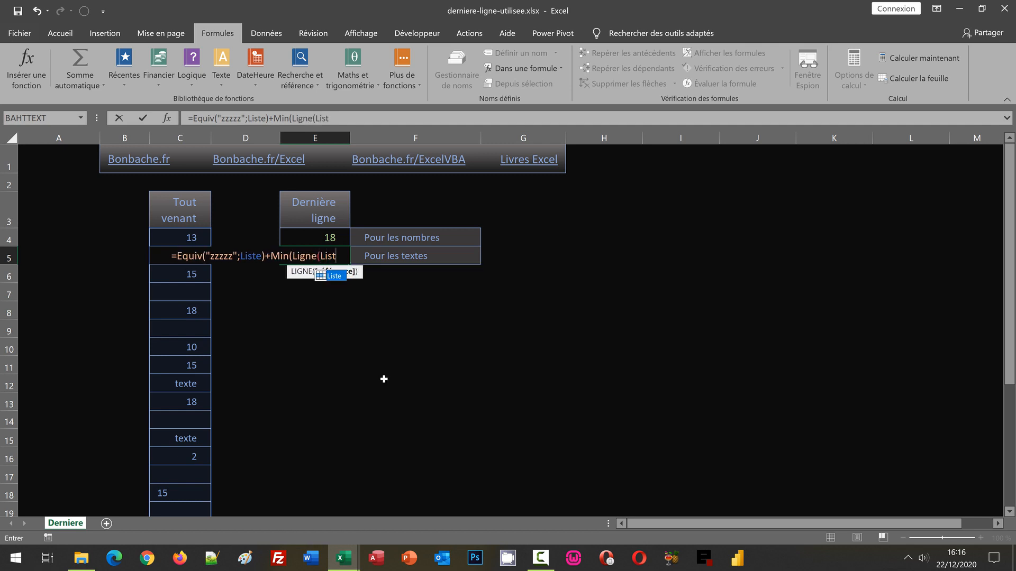
pyautogui.write(')')
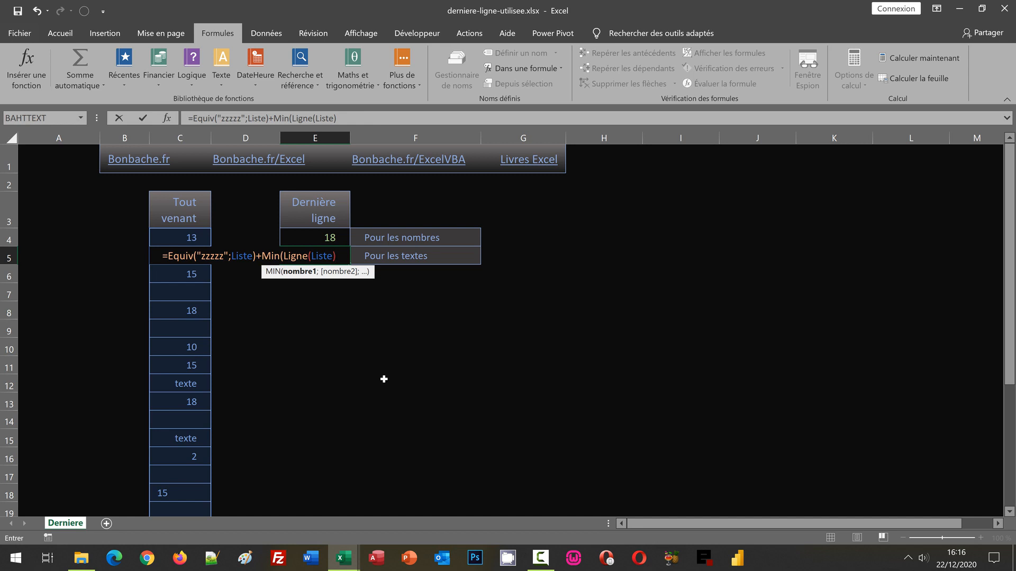
pyautogui.write('-1)')
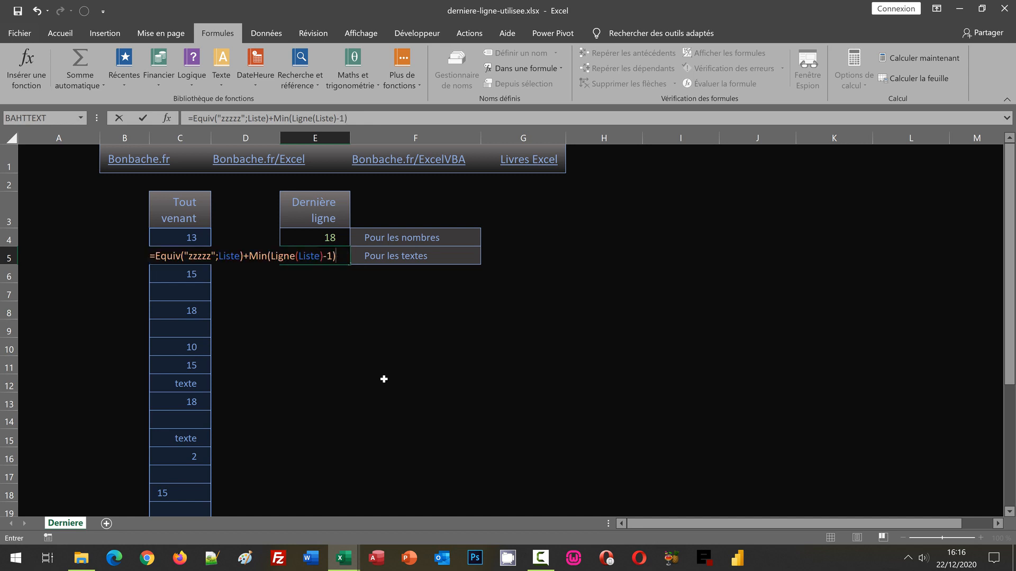
pyautogui.press('Return')
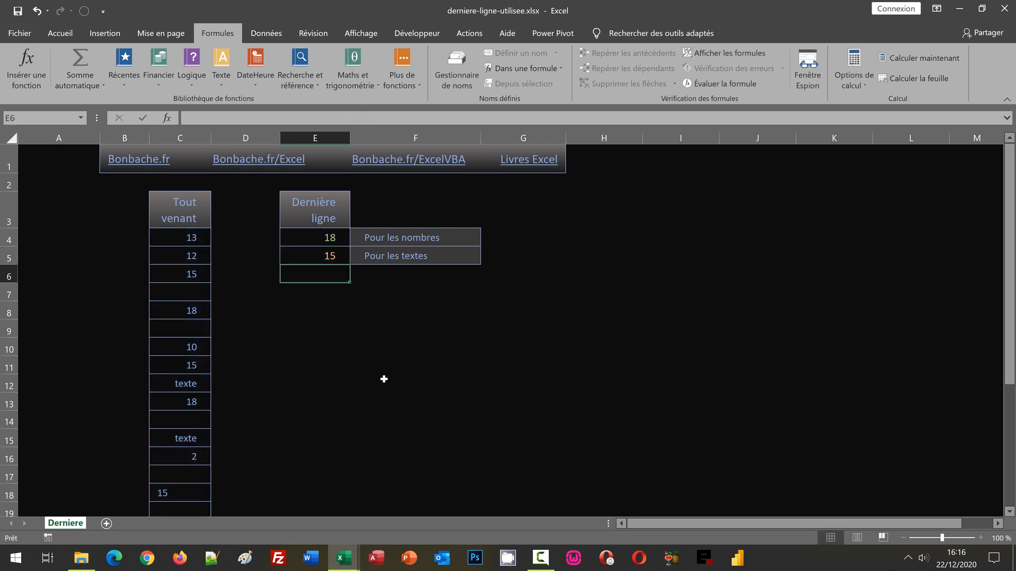
# - Replace the formula in cell E5 with =Equiv("zzzzz";C:C) to search the whole column C, and review it
pyautogui.click(333, 256)
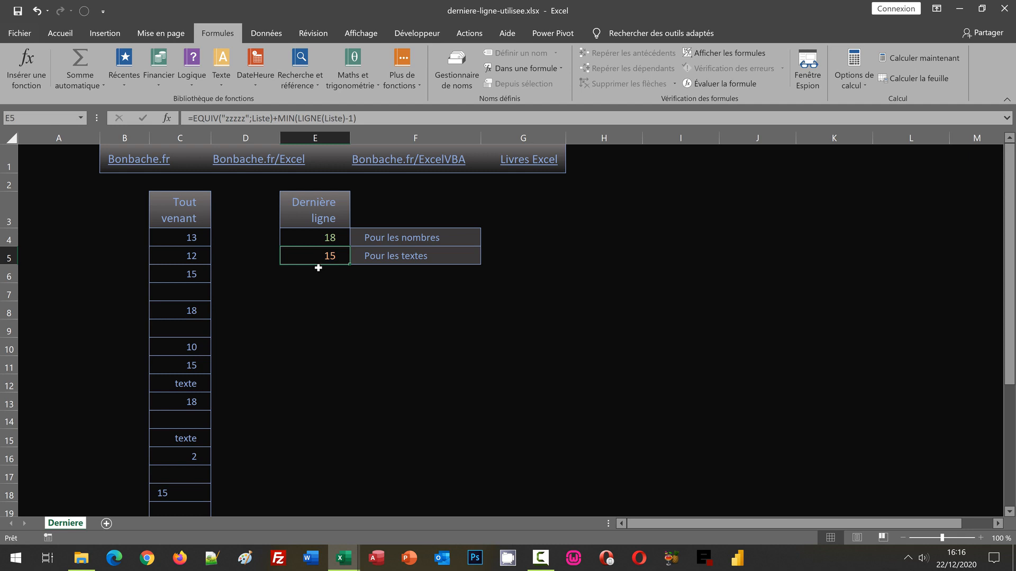
pyautogui.write('=')
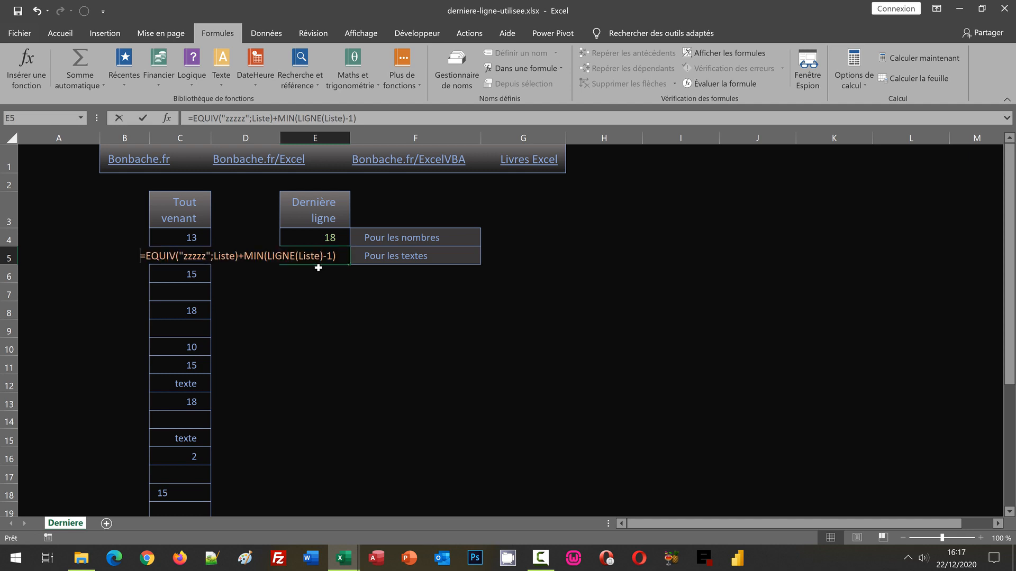
pyautogui.write('Equiv(')
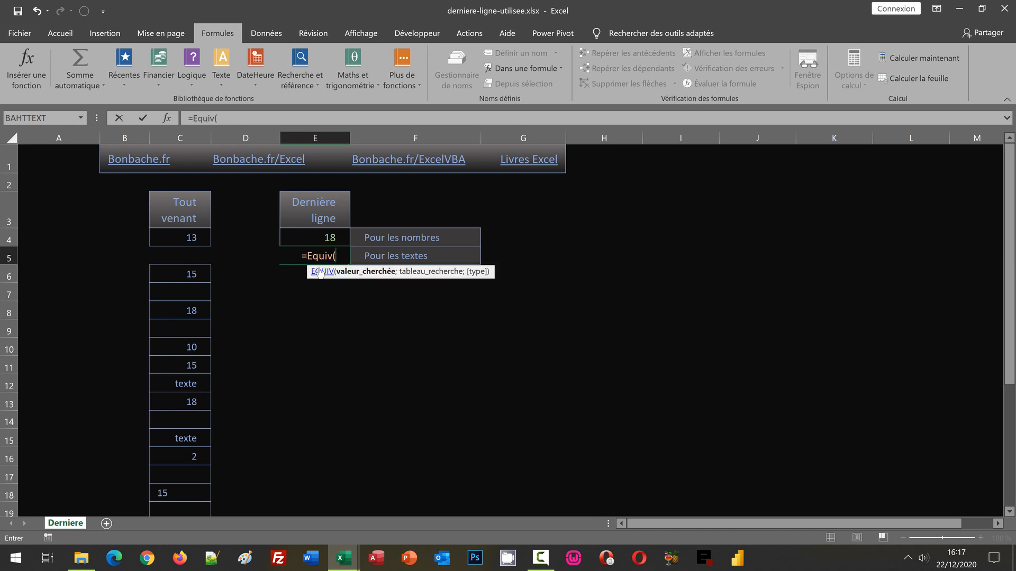
pyautogui.write('"zzzzz')
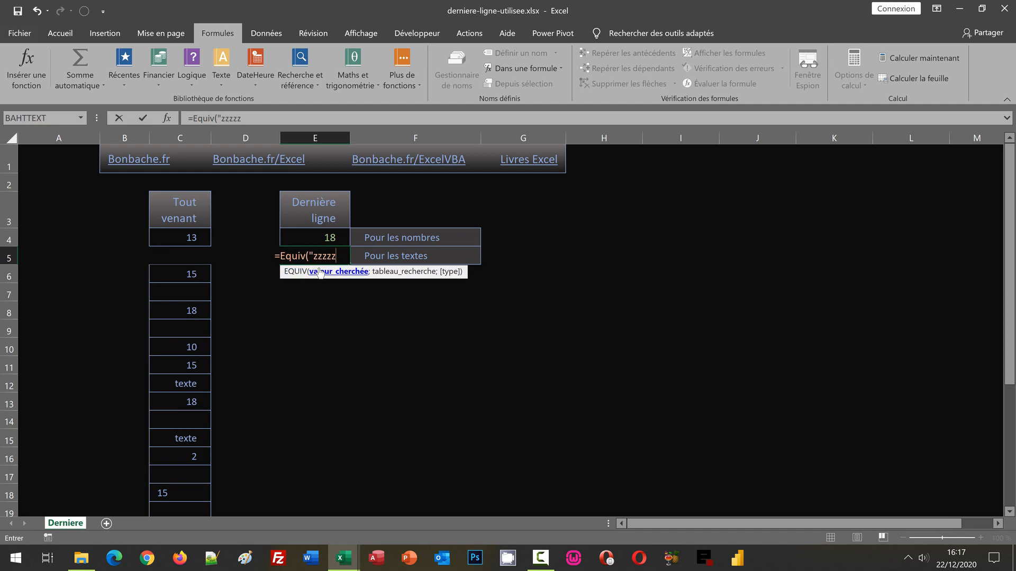
pyautogui.write('"')
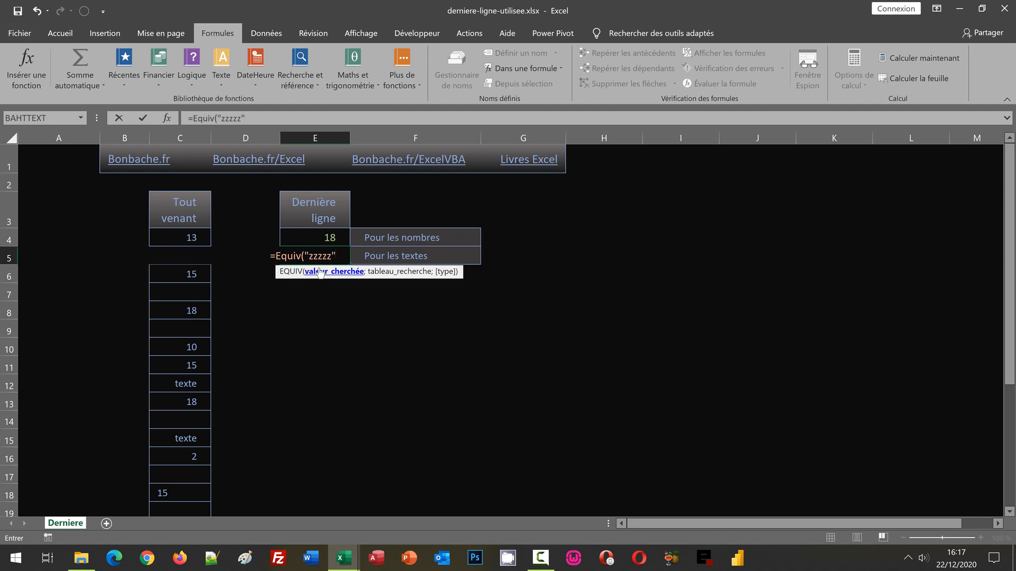
pyautogui.write(';C')
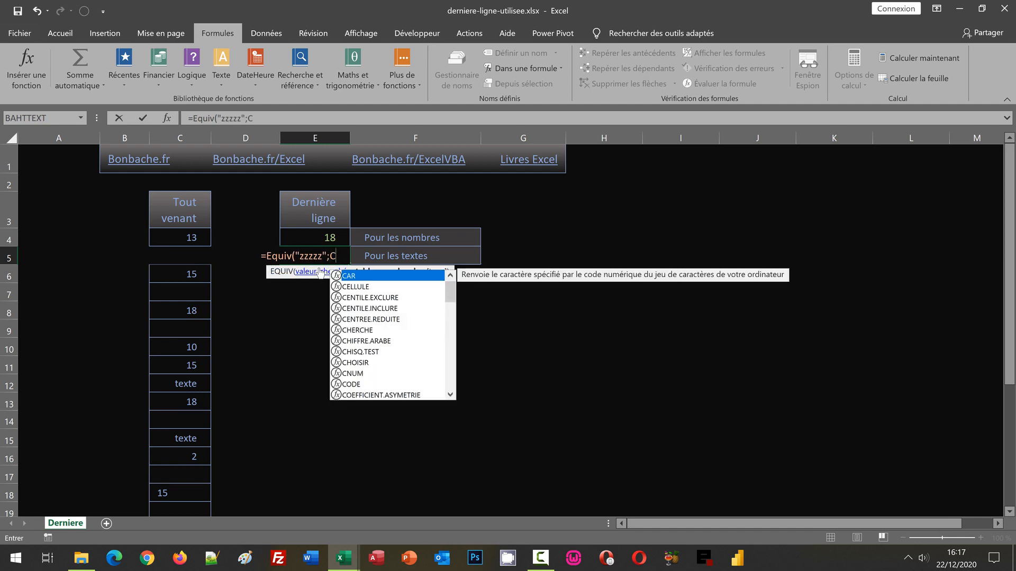
pyautogui.write(':C')
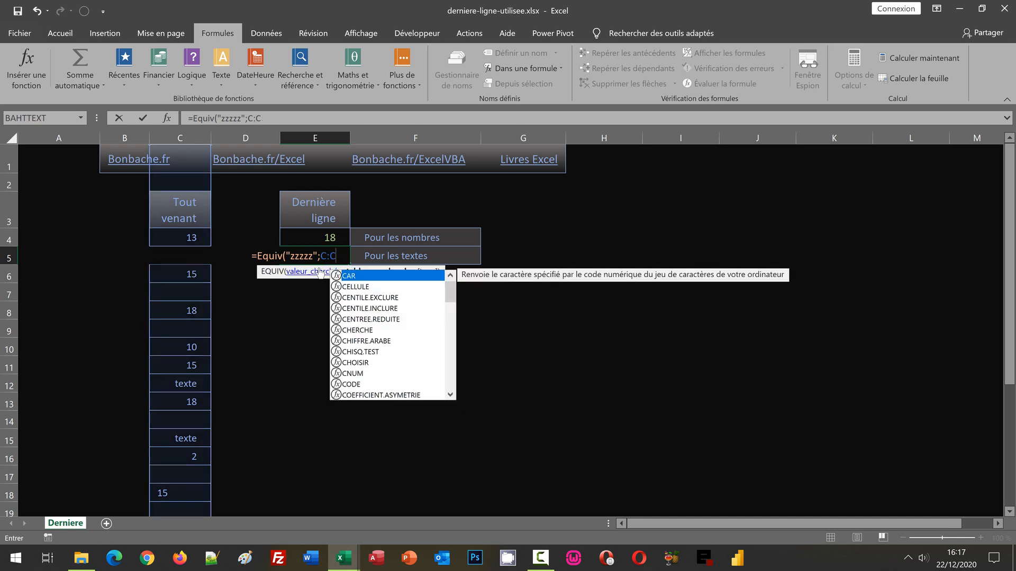
pyautogui.write(')')
pyautogui.press('Return')
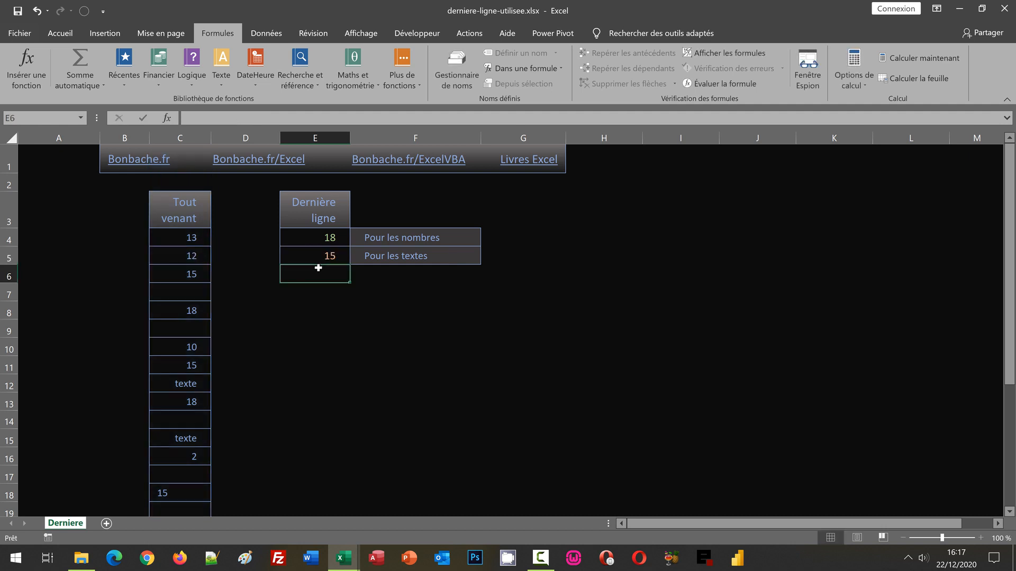
pyautogui.click(316, 255)
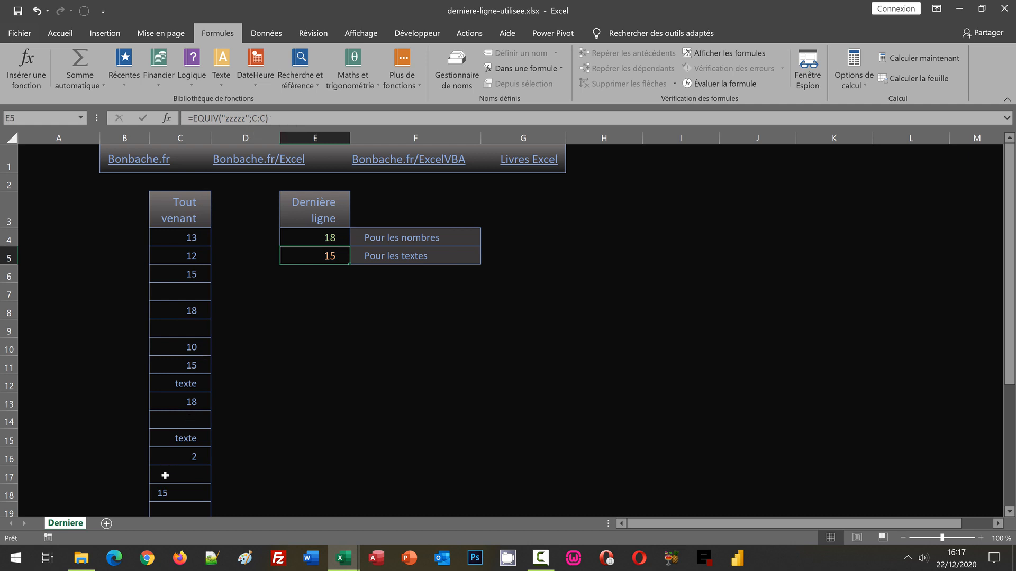
# - Delete the text in cell C15 and enter essai in cell C20 to test the last-row formula for texts
pyautogui.click(190, 439)
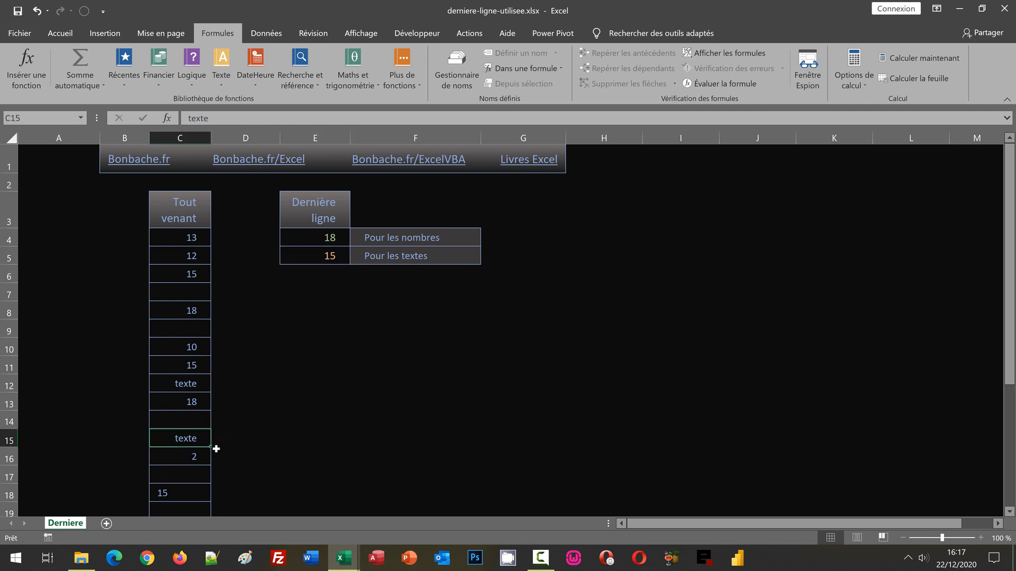
pyautogui.press('Delete')
pyautogui.scroll(-2, 254, 449)
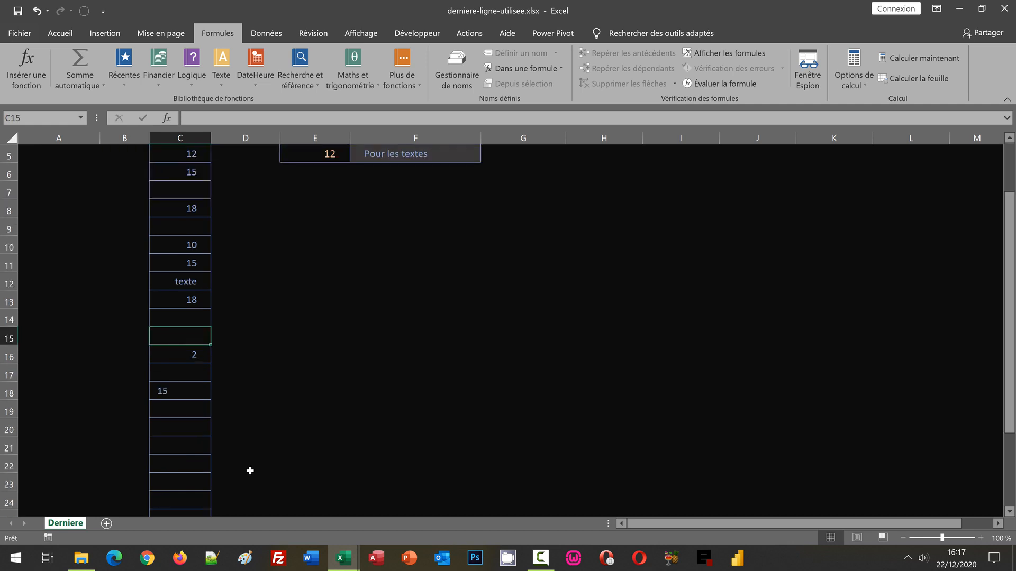
pyautogui.click(171, 428)
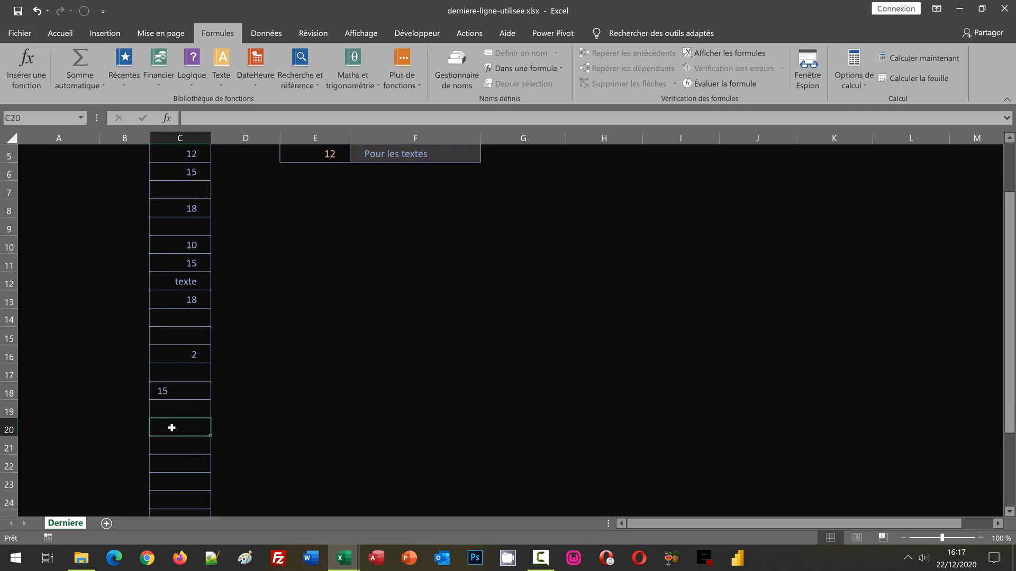
pyautogui.write('essai')
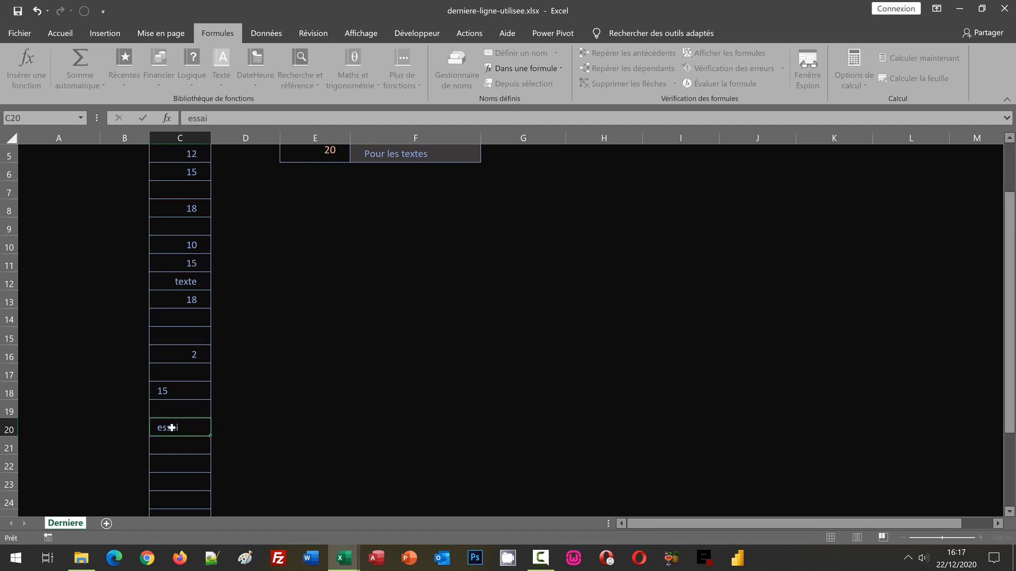
pyautogui.press('Return')
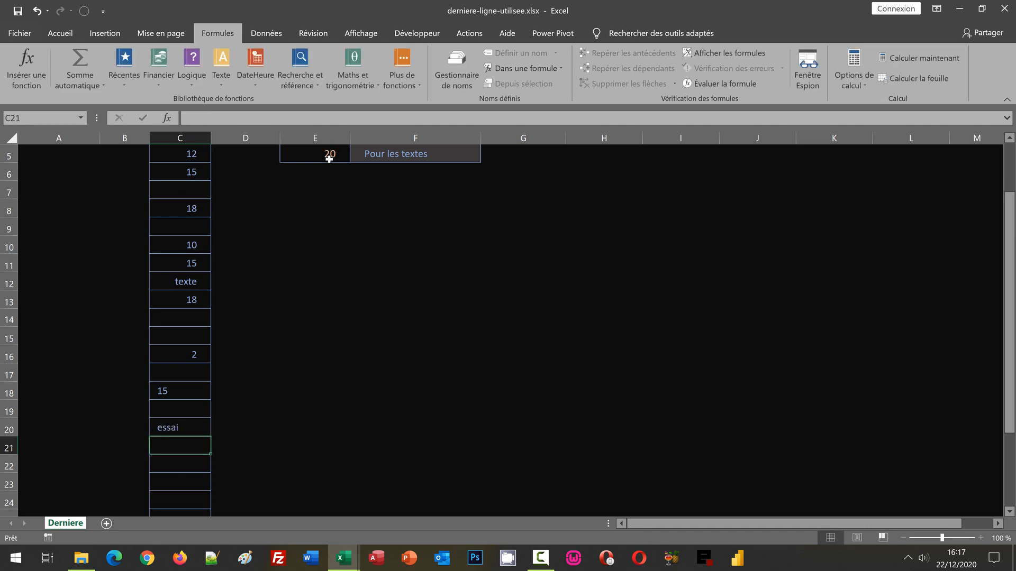
pyautogui.scroll(2, 356, 272)
pyautogui.click(352, 325)
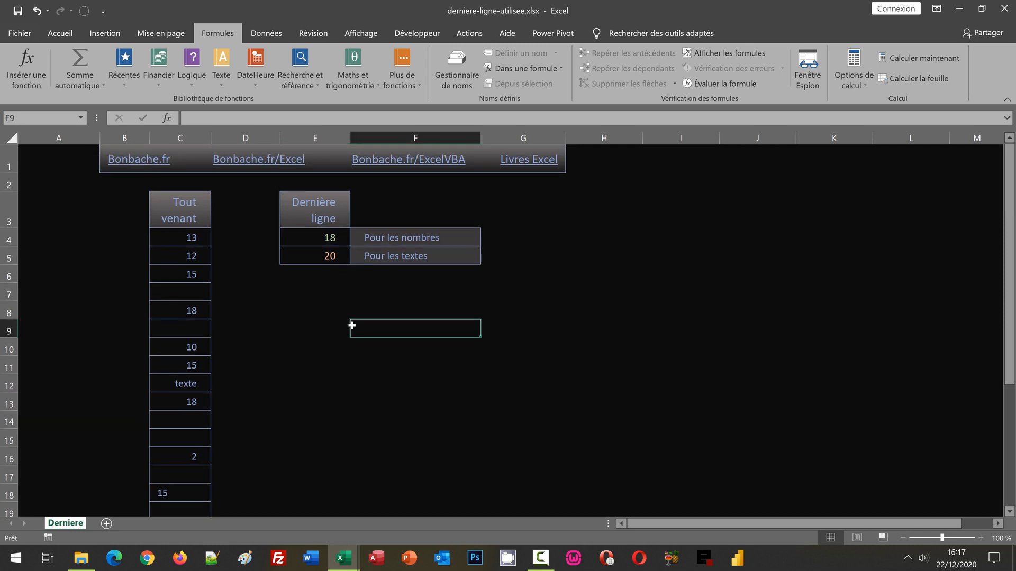
pyautogui.scroll(-3, 351, 325)
pyautogui.scroll(3, 339, 318)
pyautogui.click(322, 300)
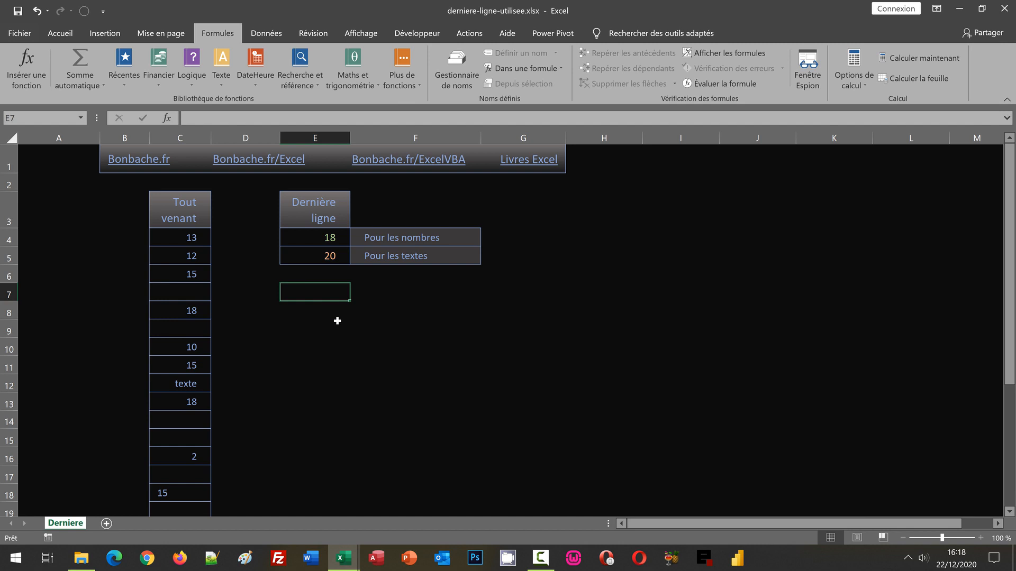
# - Select the Liste range in column C from C4 down and create a new conditional formatting rule that uses a formula
pyautogui.click(171, 239)
pyautogui.moveTo(187, 328); pyautogui.dragTo(202, 464)
pyautogui.scroll(4, 265, 447)
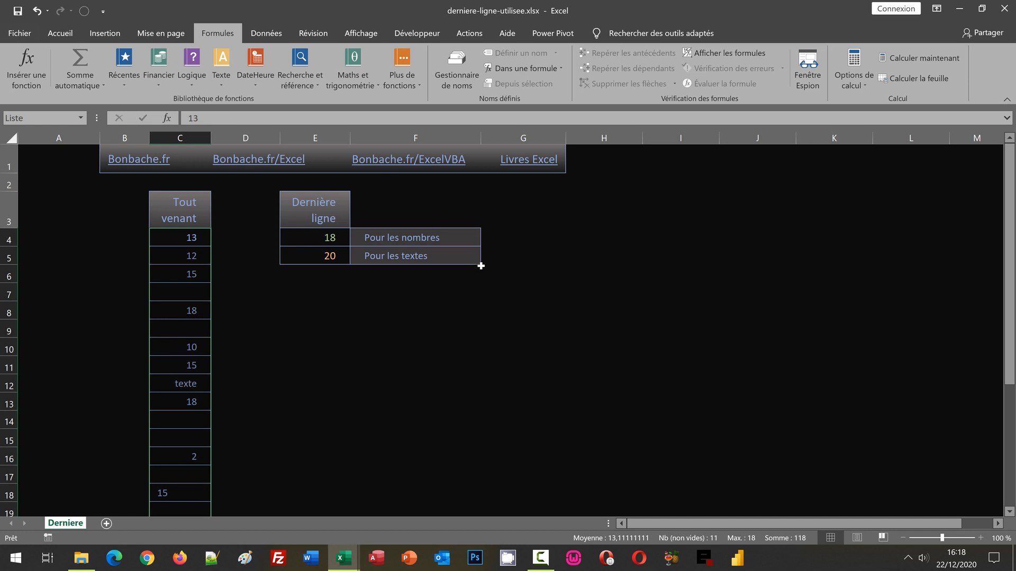
pyautogui.click(68, 32)
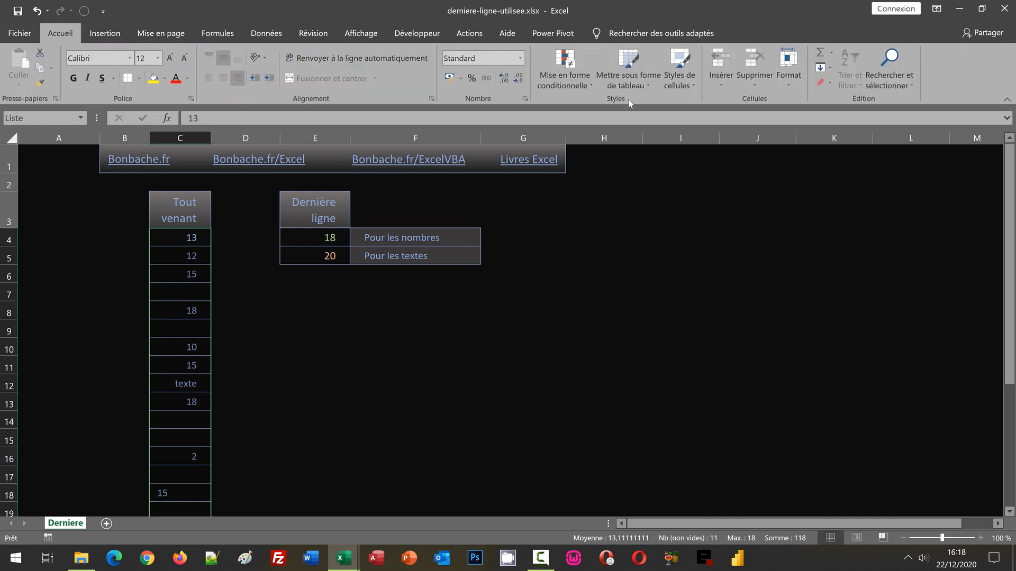
pyautogui.click(575, 62)
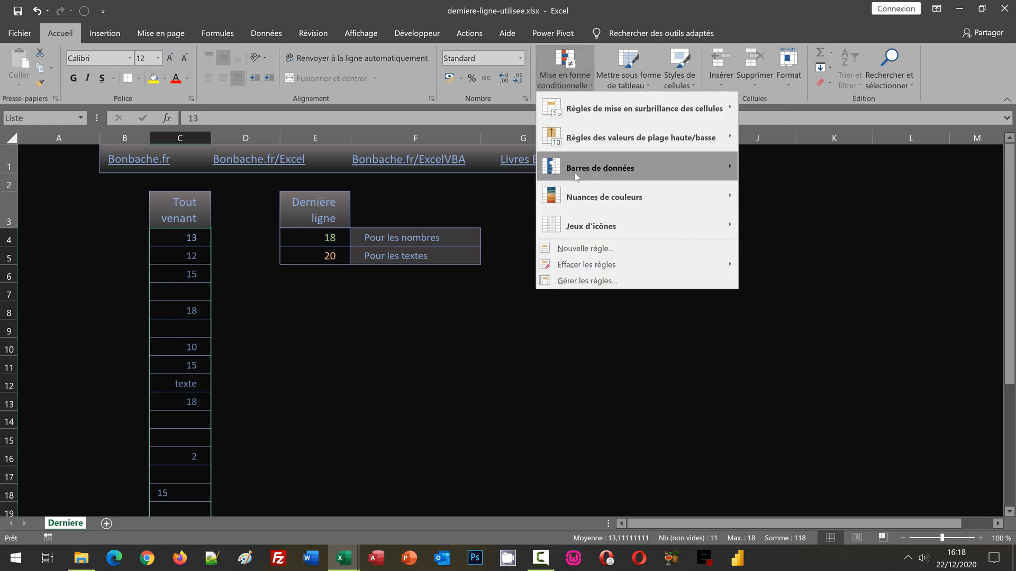
pyautogui.click(572, 251)
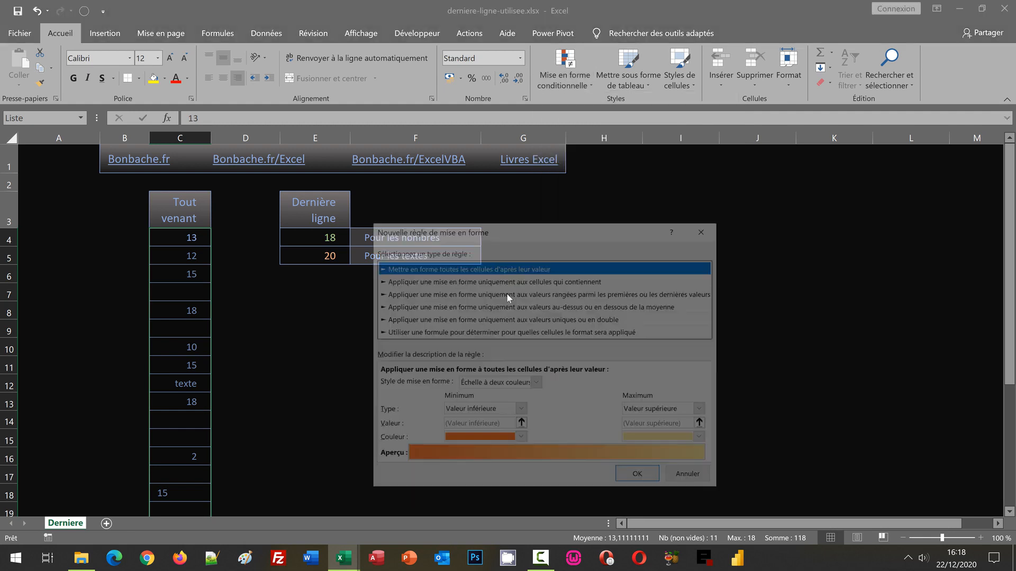
pyautogui.moveTo(431, 237); pyautogui.dragTo(249, 84)
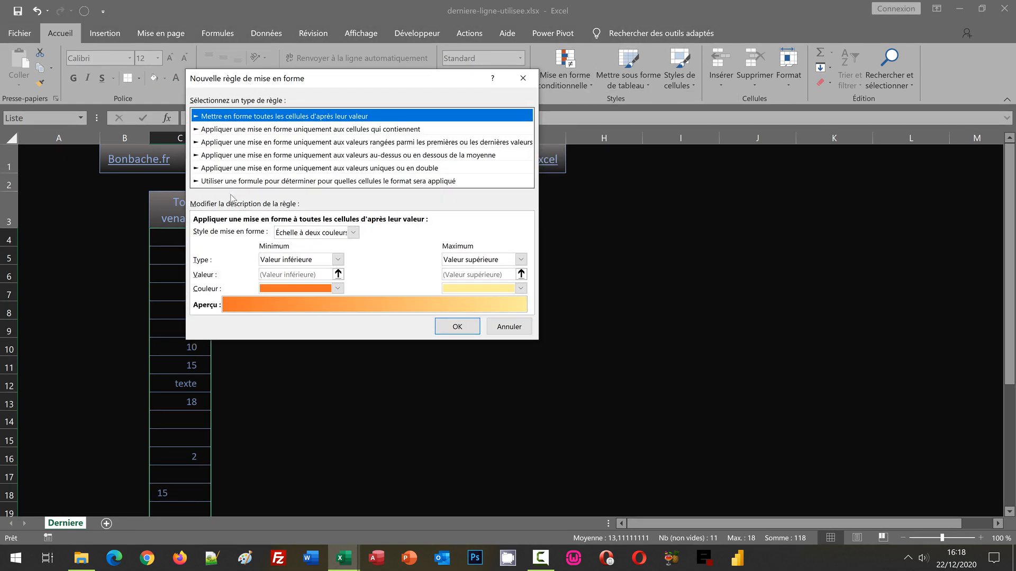
pyautogui.click(245, 182)
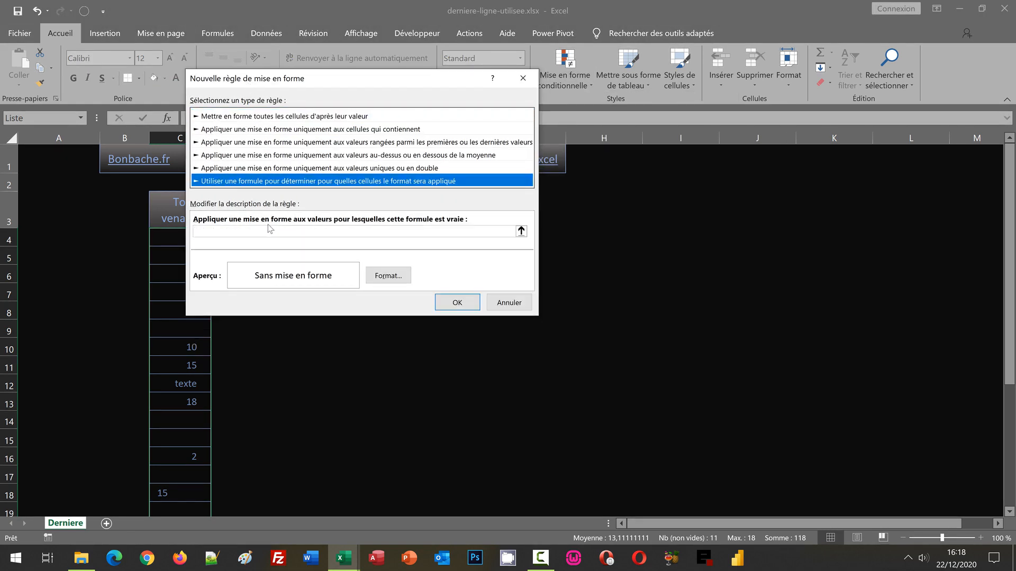
# - Enter the rule formula =Ligne(C4)=$E$4 to target the row of the last number
pyautogui.click(223, 231)
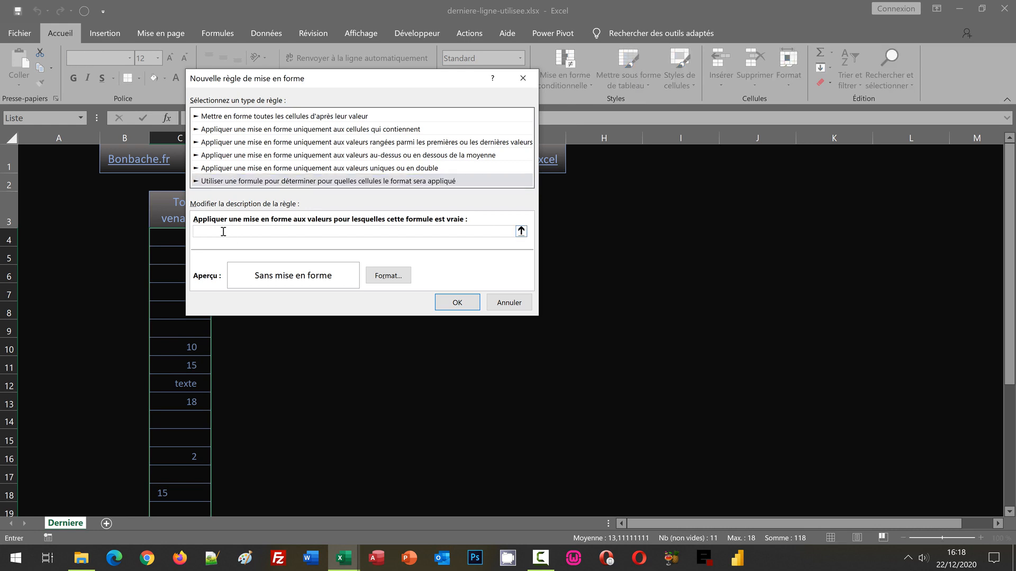
pyautogui.write('=Ligne(')
pyautogui.moveTo(338, 87); pyautogui.dragTo(397, 144)
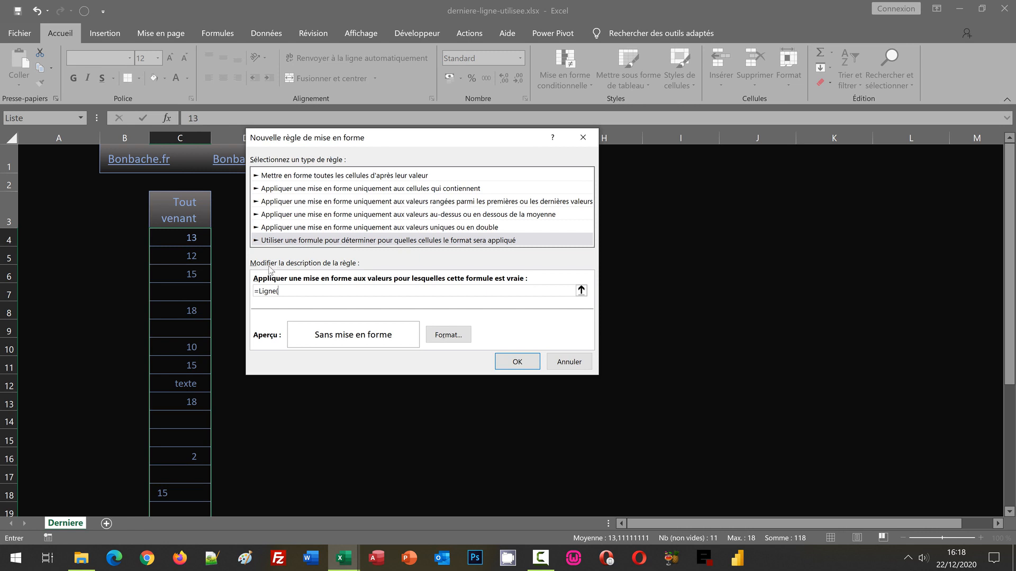
pyautogui.click(185, 239)
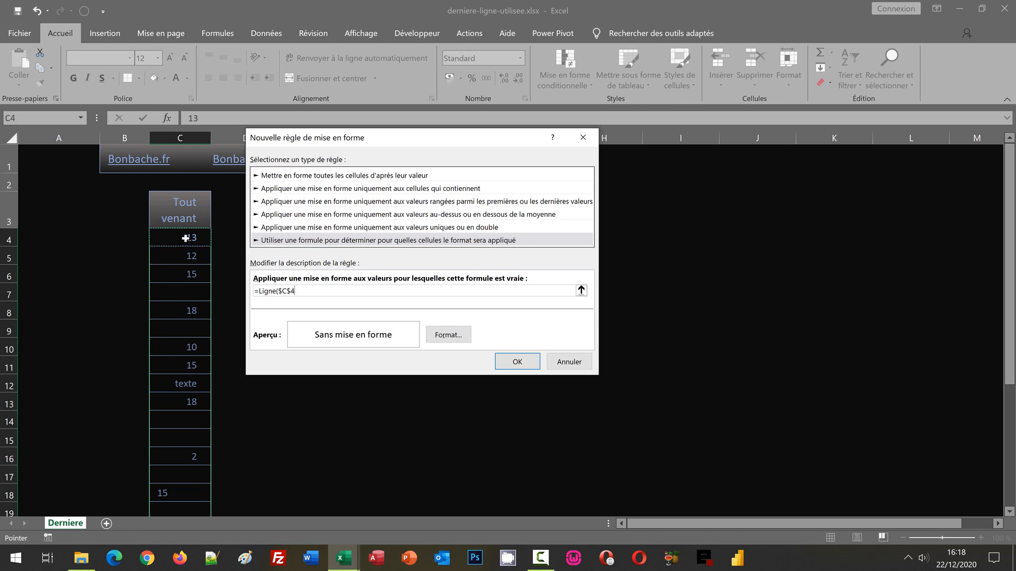
pyautogui.press('F4')
pyautogui.press('F4')
pyautogui.press('F4')
pyautogui.write(')=')
pyautogui.moveTo(383, 142); pyautogui.dragTo(395, 280)
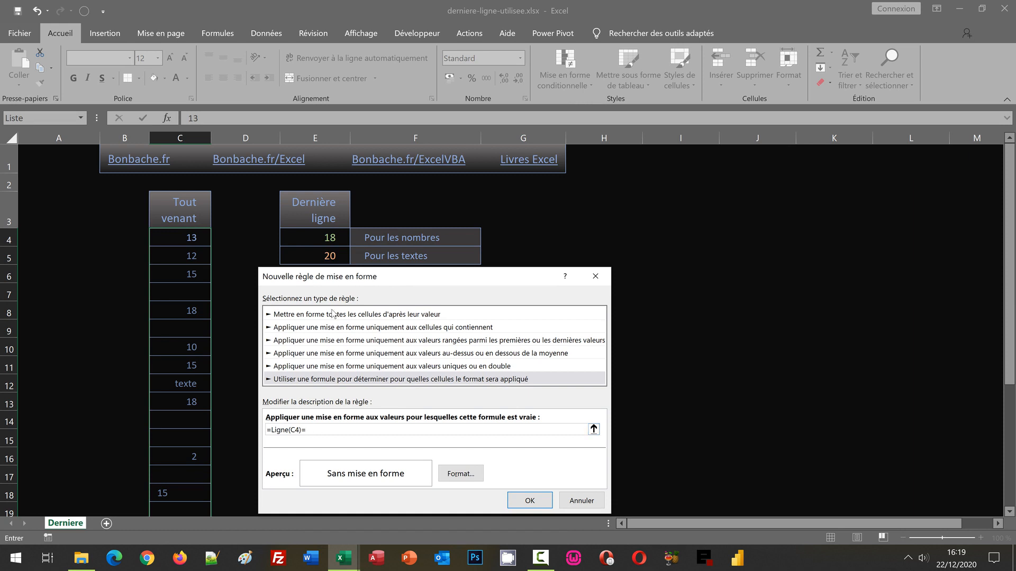
pyautogui.click(326, 237)
# - Give the last-number rule a light green font colour and apply it to the list
pyautogui.click(453, 476)
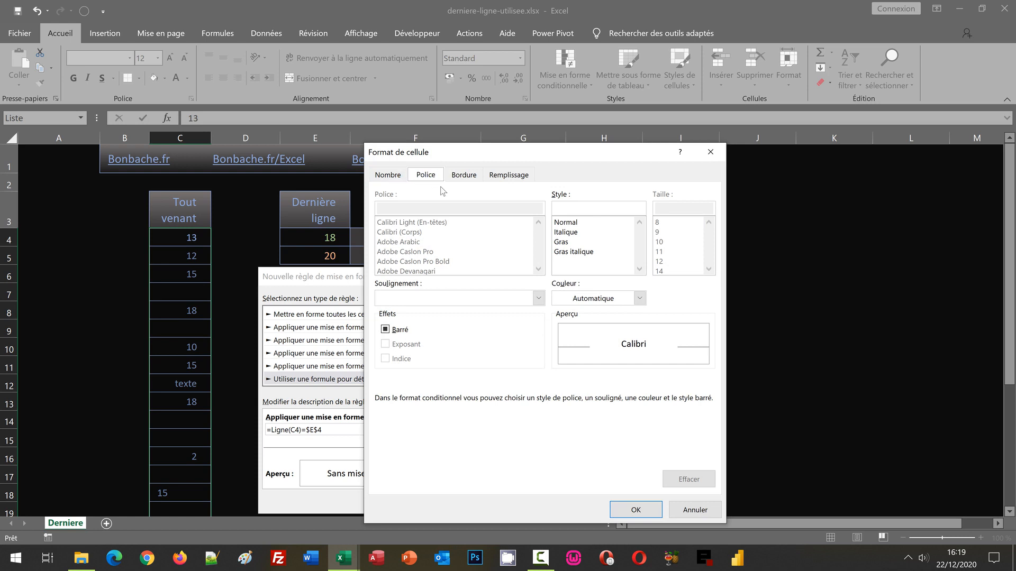
pyautogui.click(579, 298)
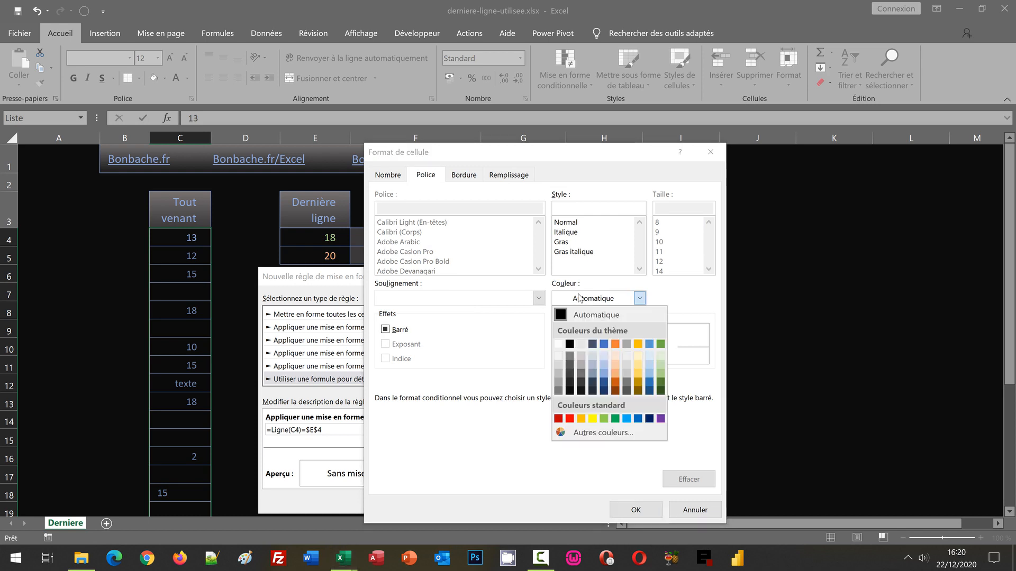
pyautogui.click(660, 374)
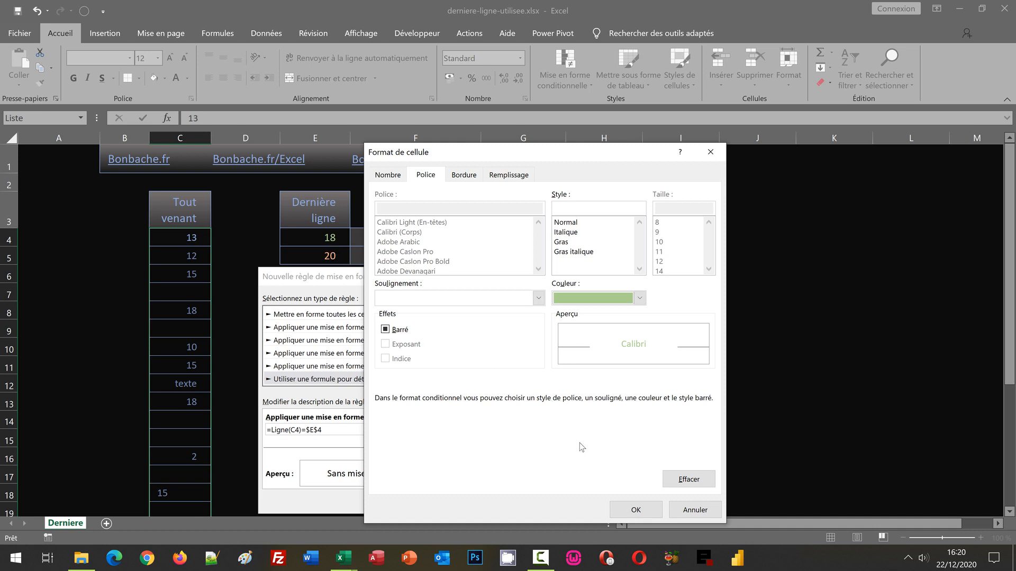
pyautogui.click(618, 509)
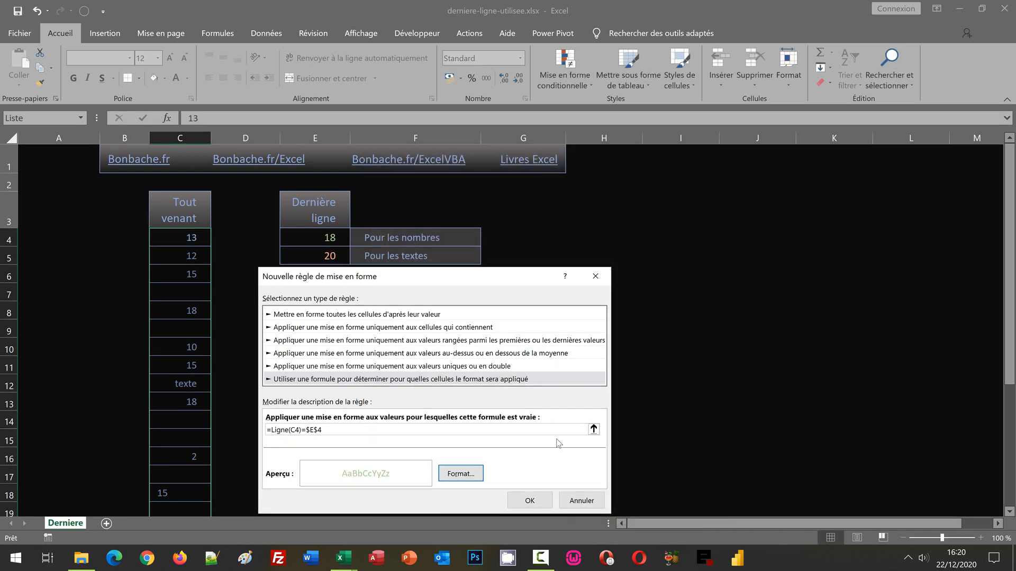
pyautogui.click(531, 500)
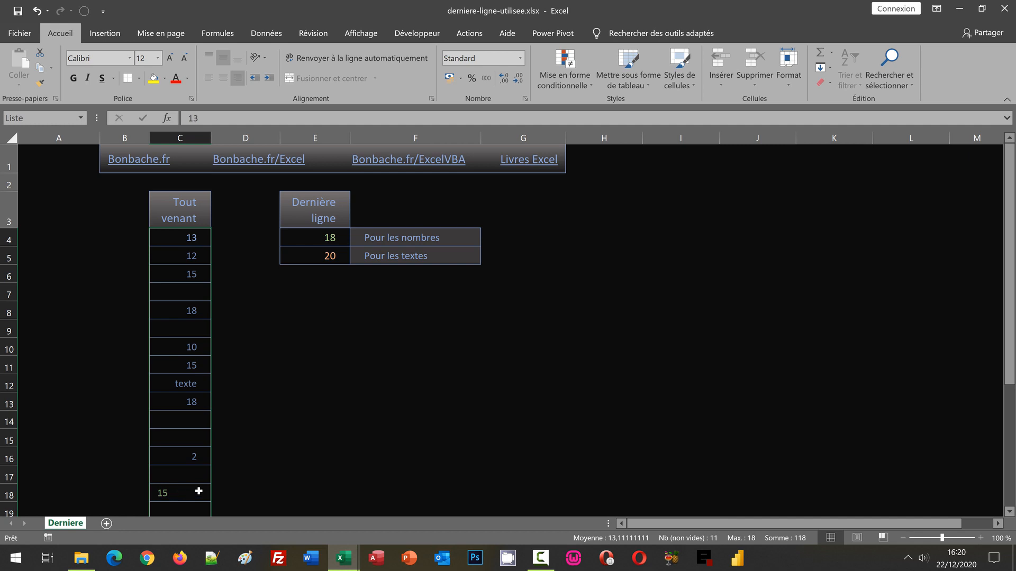
# - Create a second formula-based conditional formatting rule for the same Liste range
pyautogui.click(566, 84)
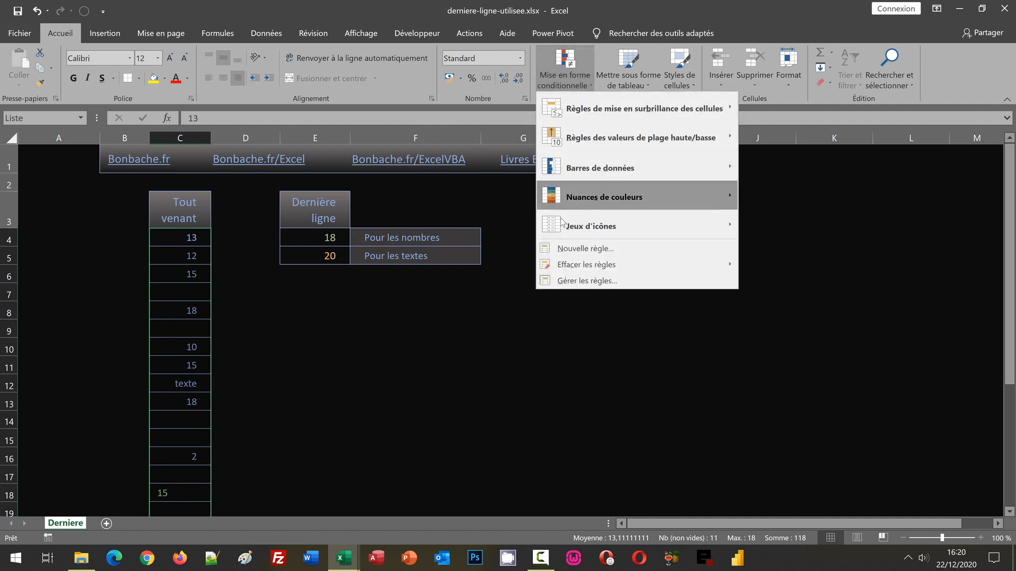
pyautogui.click(560, 253)
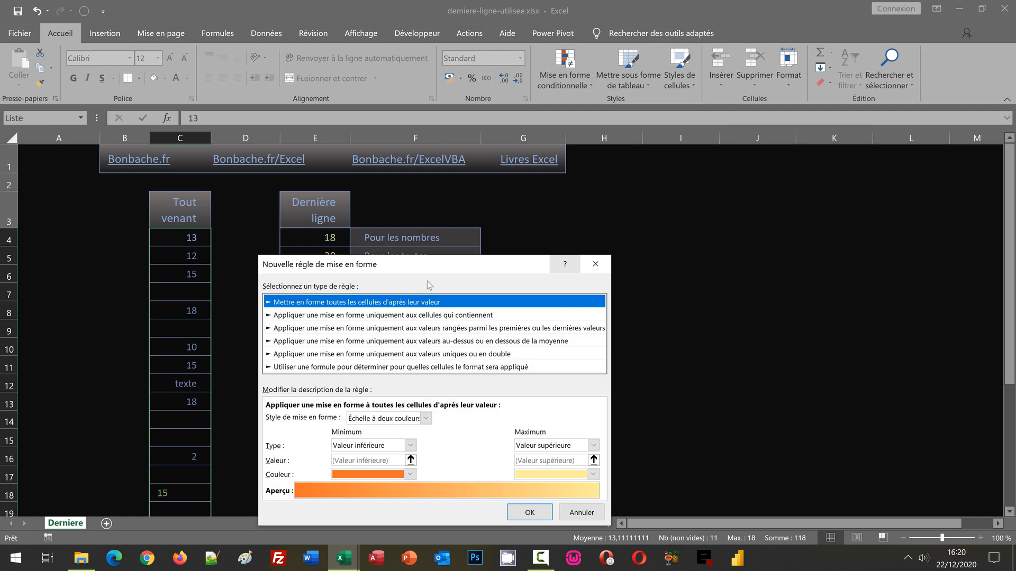
pyautogui.moveTo(410, 271); pyautogui.dragTo(373, 136)
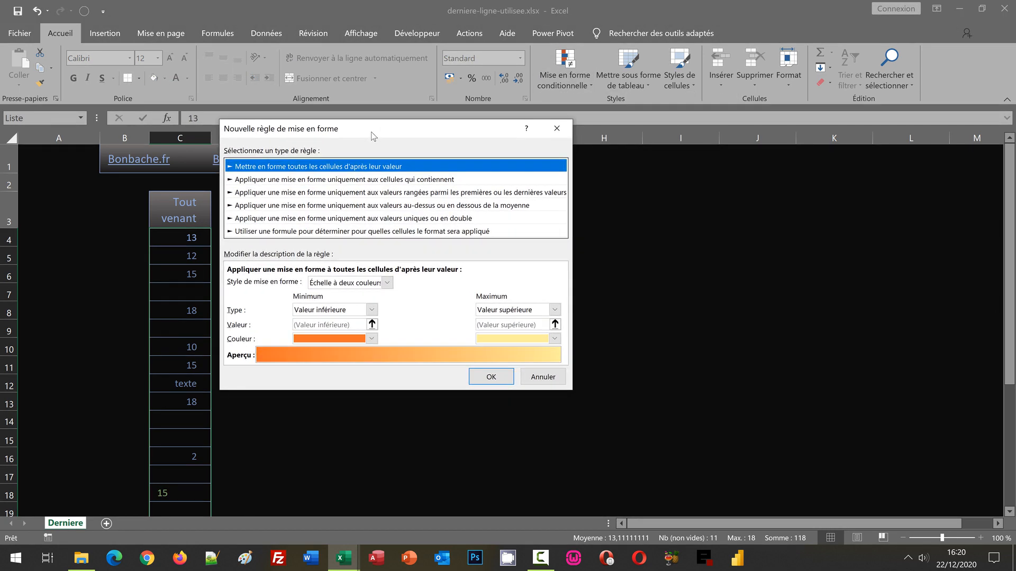
pyautogui.click(289, 233)
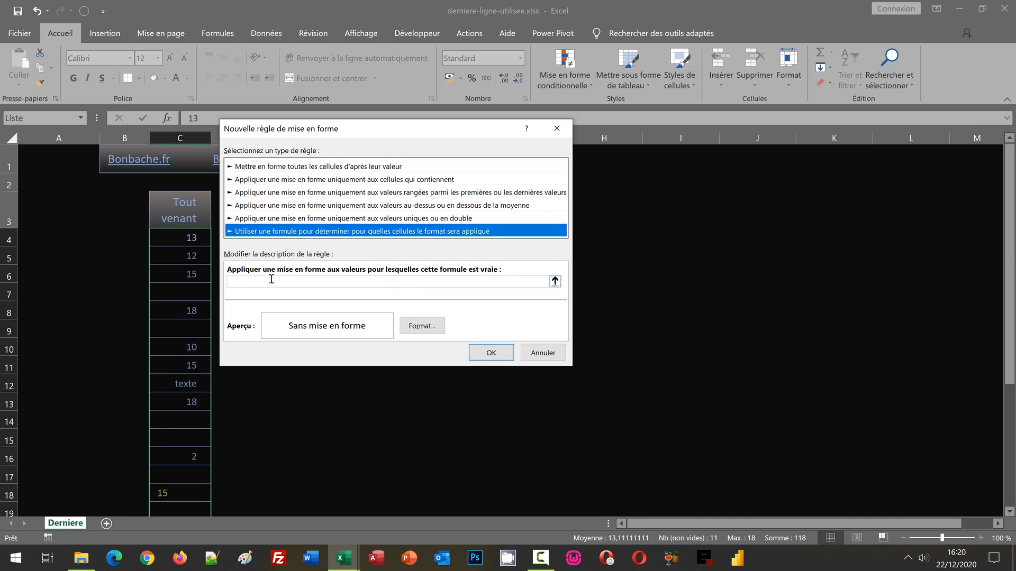
# - Enter the second rule's formula =Ligne(C4)=$E$5 to target the row of the last text
pyautogui.click(271, 281)
pyautogui.moveTo(333, 139); pyautogui.dragTo(482, 262)
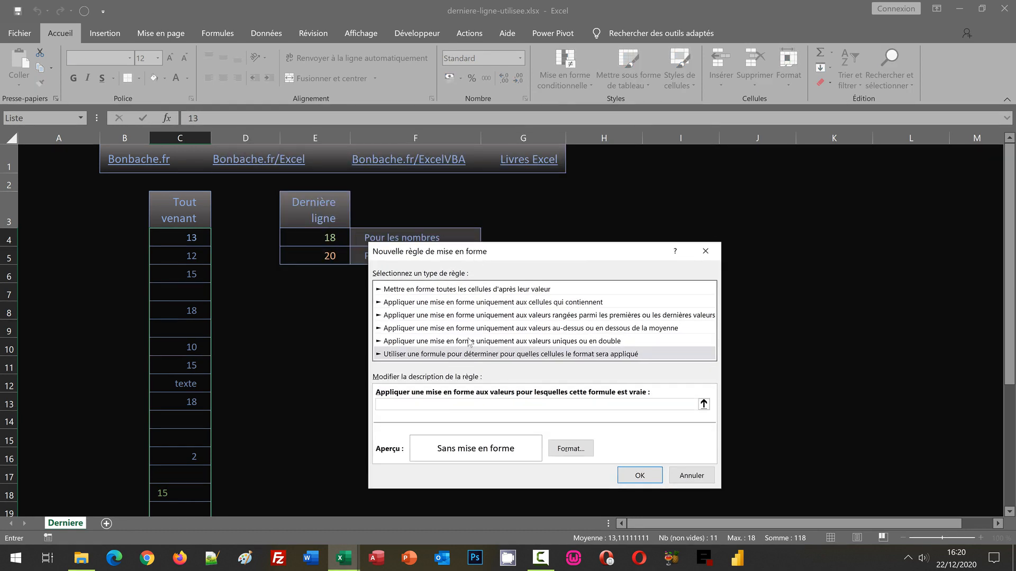
pyautogui.write('=Ligne(')
pyautogui.click(182, 237)
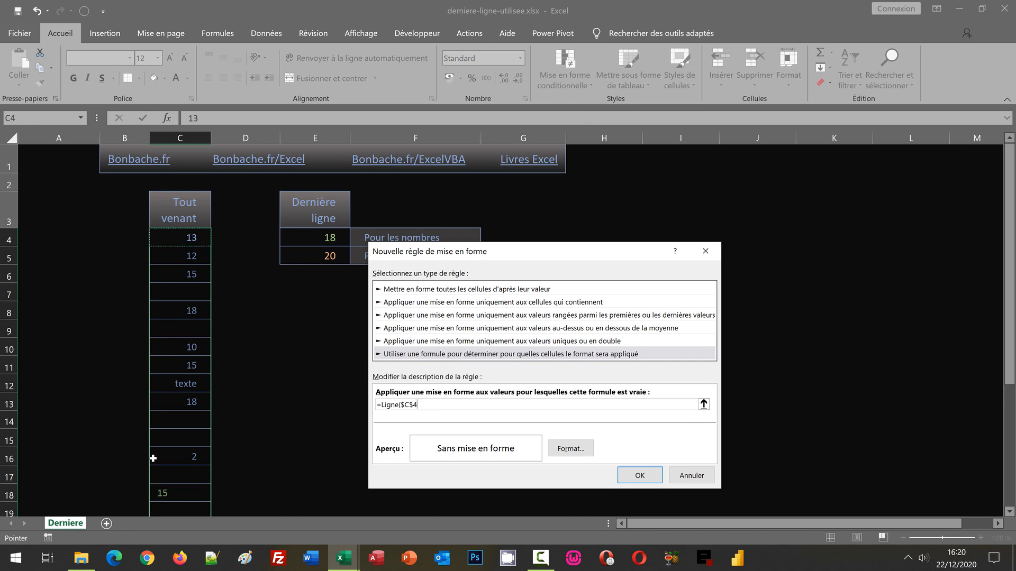
pyautogui.press('F4')
pyautogui.press('F4')
pyautogui.press('F4')
pyautogui.write(')=')
pyautogui.click(316, 257)
# - Give the last-text rule a light orange font colour and apply it to the list
pyautogui.click(572, 449)
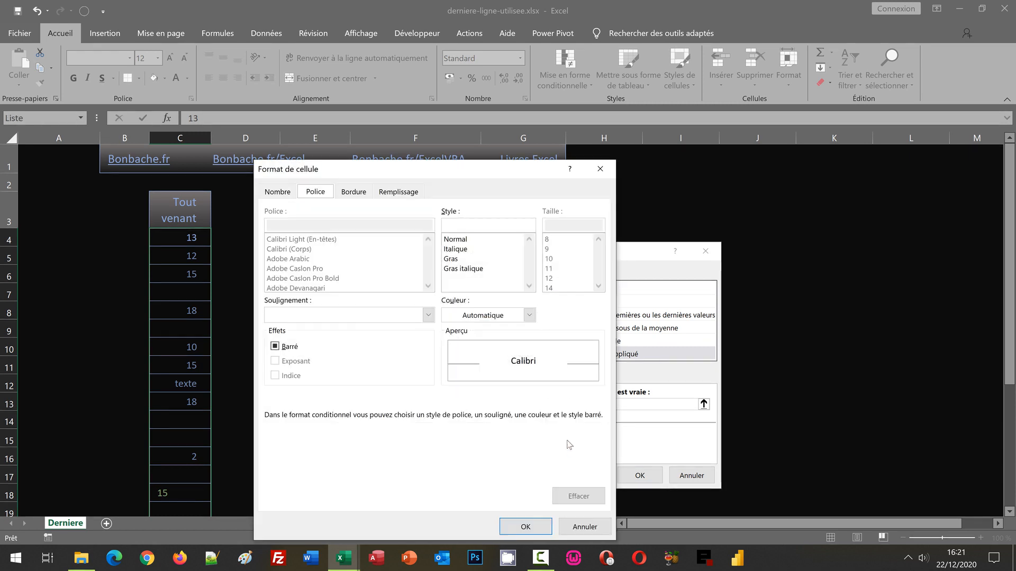
pyautogui.click(487, 316)
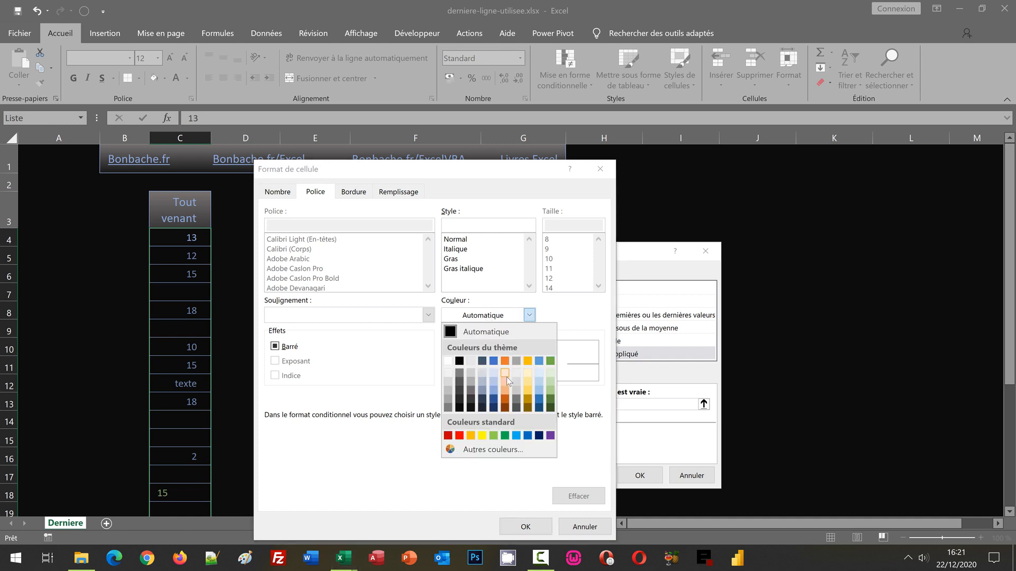
pyautogui.click(505, 393)
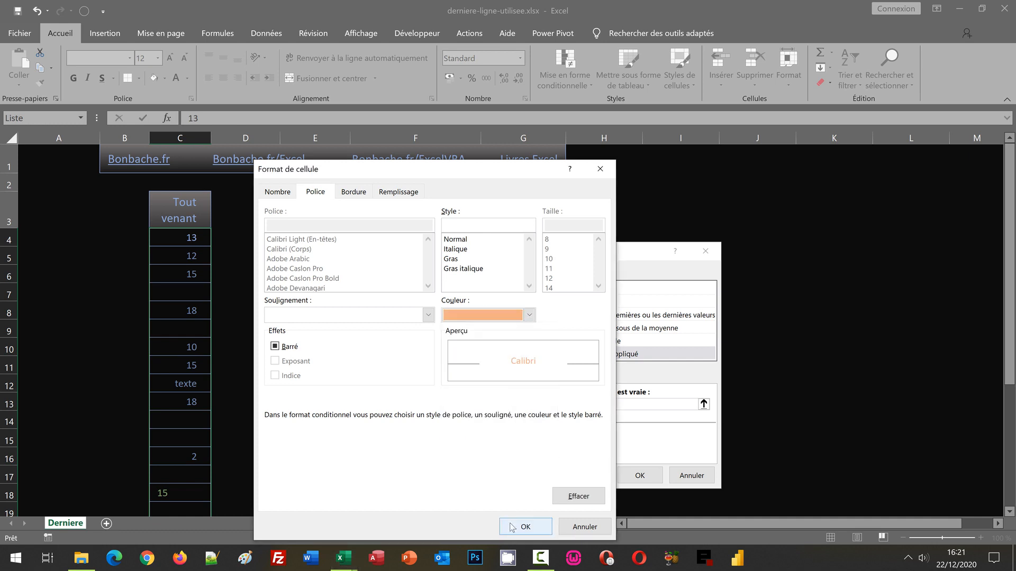
pyautogui.click(527, 527)
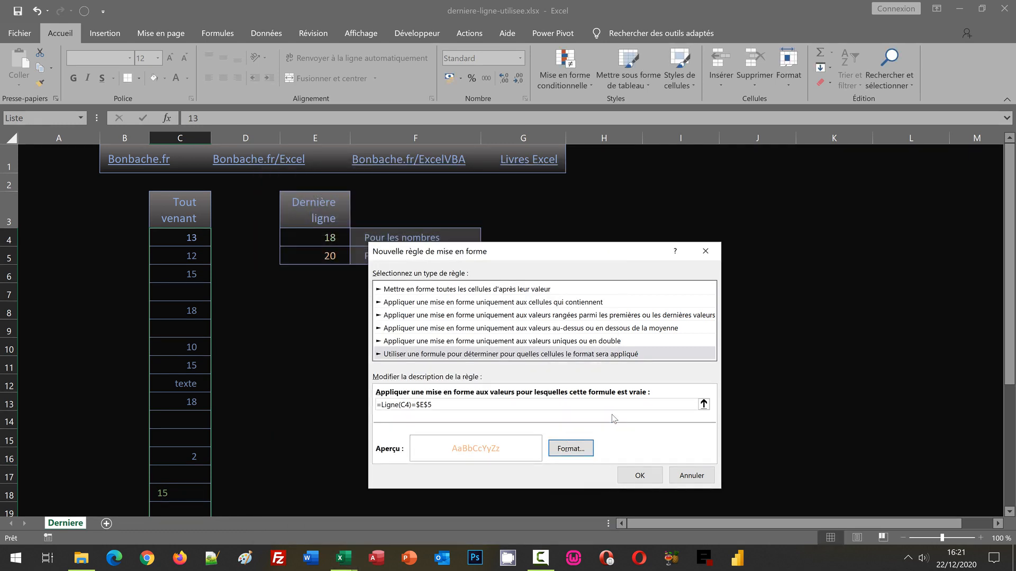
pyautogui.click(637, 475)
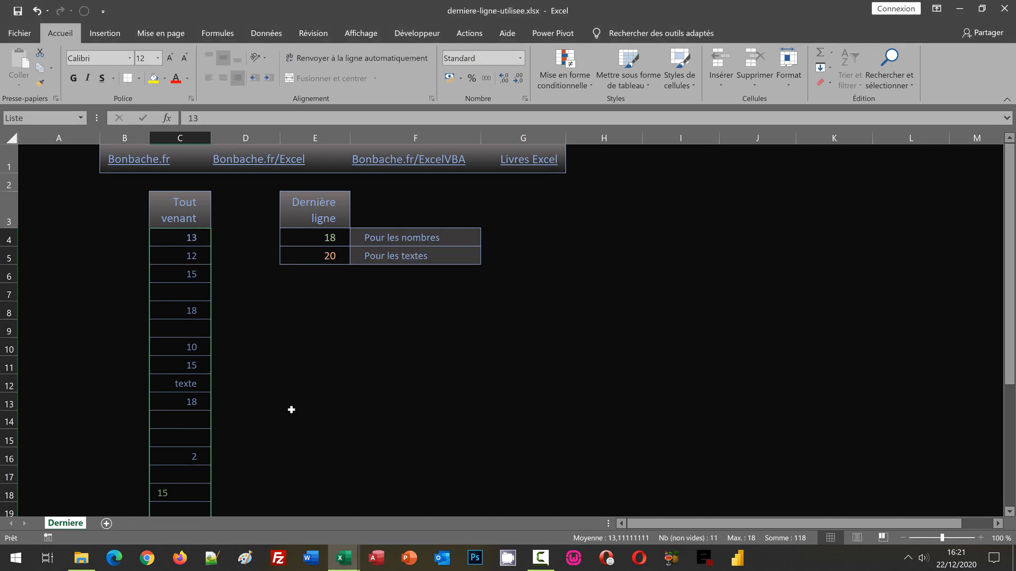
# - Delete the text essai from cell C20 to test the last-text highlighting, and check the list and results
pyautogui.scroll(-2, 291, 409)
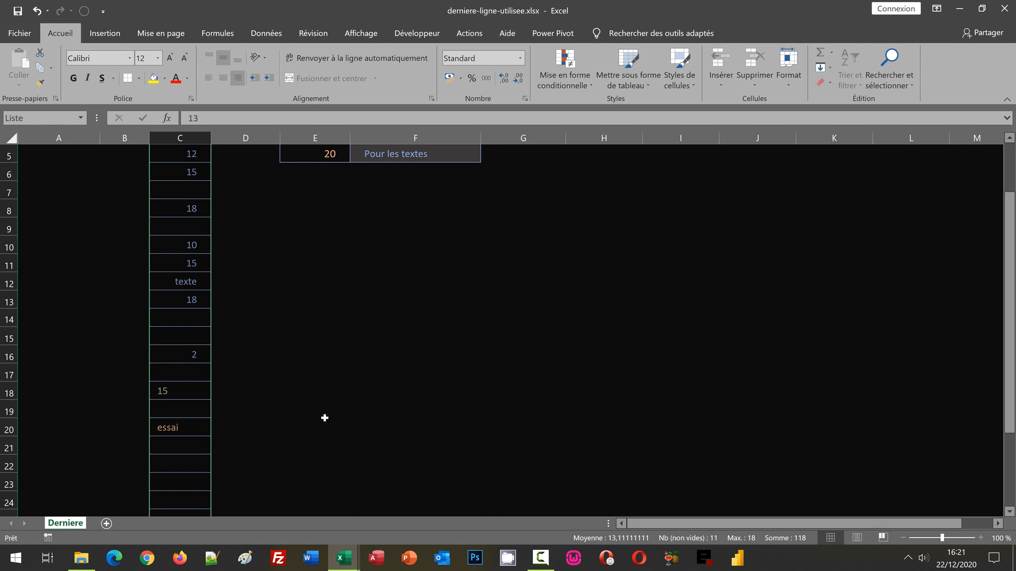
pyautogui.click(179, 426)
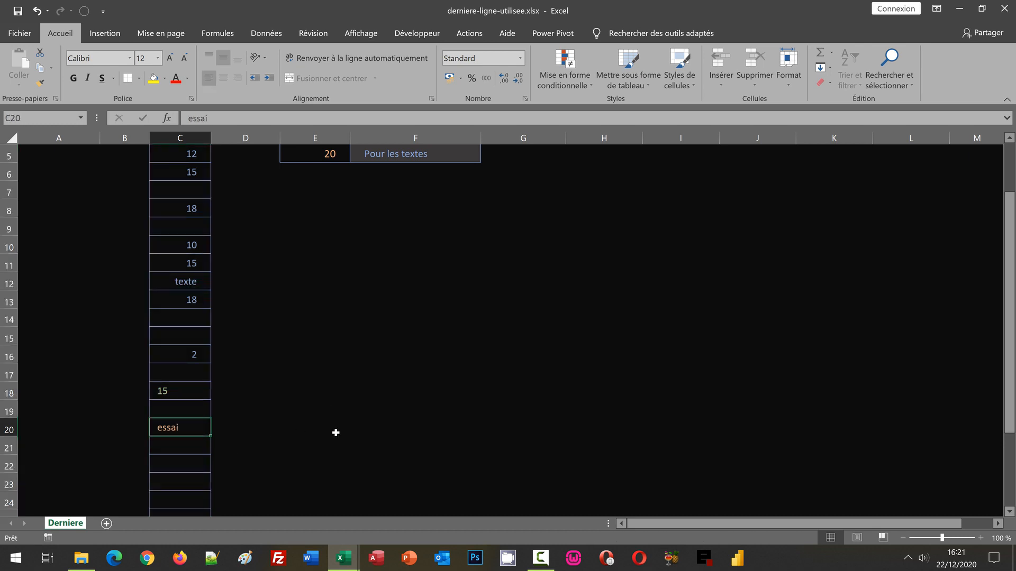
pyautogui.press('Delete')
pyautogui.scroll(2, 380, 260)
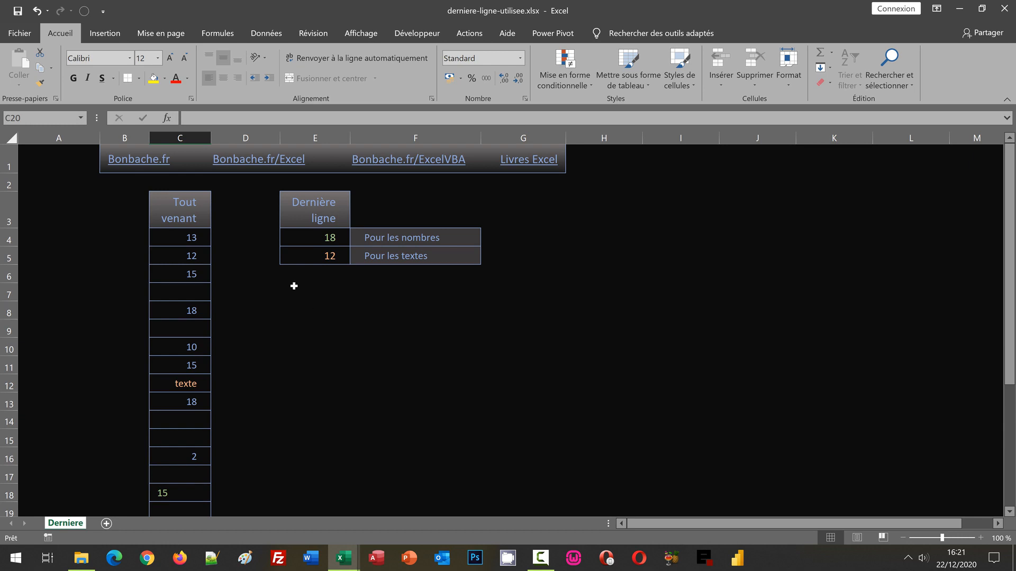
pyautogui.click(310, 346)
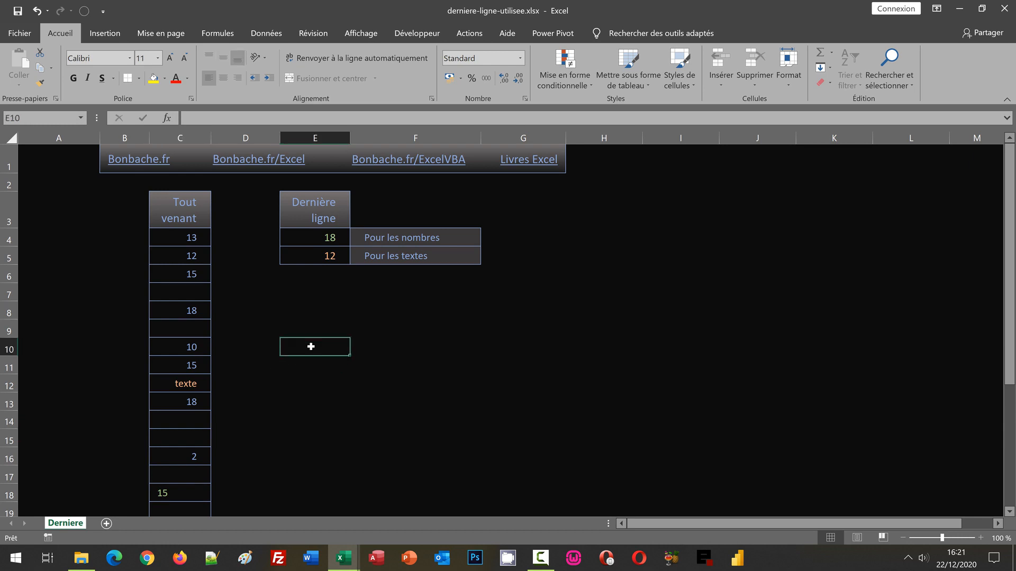